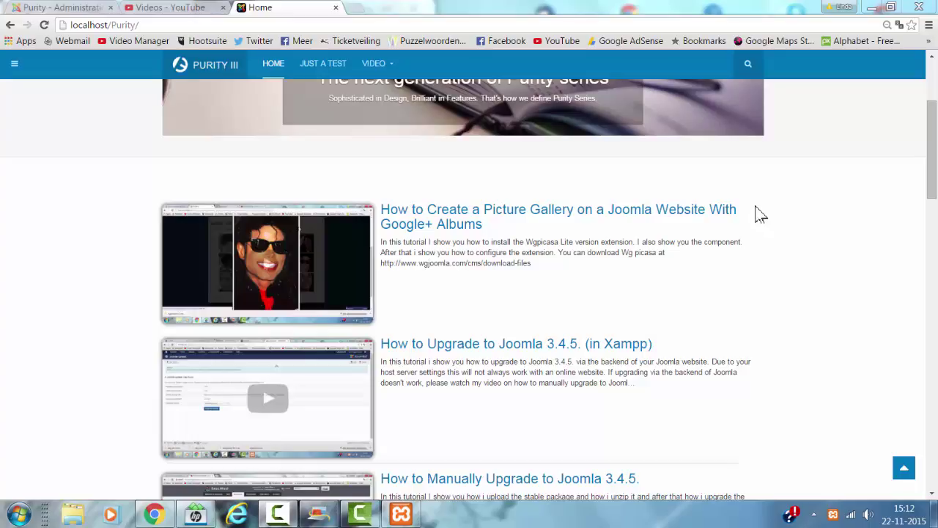
Look through the vertical list of videos with descriptions on the Purity site's home page
{"action": "left_click_drag", "start_coordinate": [930, 143], "coordinate": [935, 165]}
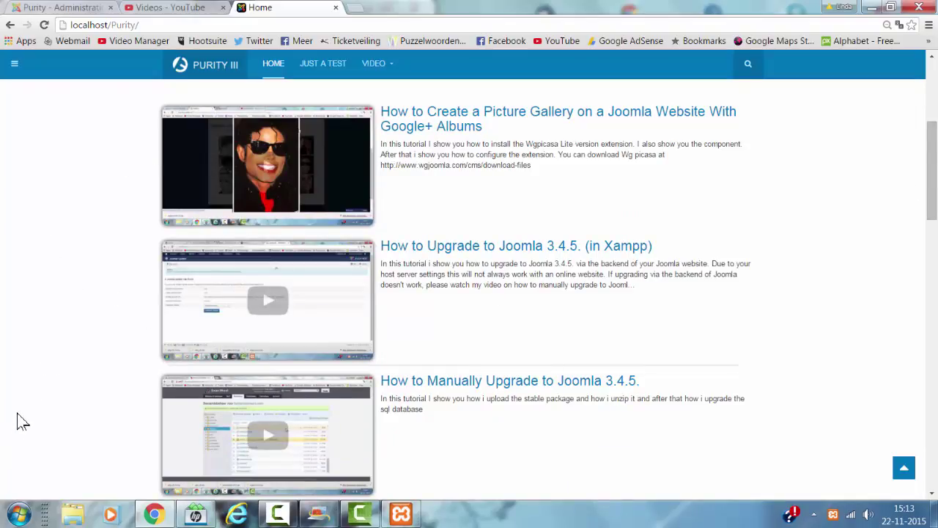
{"action": "mouse_move", "coordinate": [931, 157]}
{"action": "left_mouse_down"}
{"action": "mouse_move", "coordinate": [932, 170]}
{"action": "mouse_move", "coordinate": [932, 146]}
{"action": "left_mouse_up"}
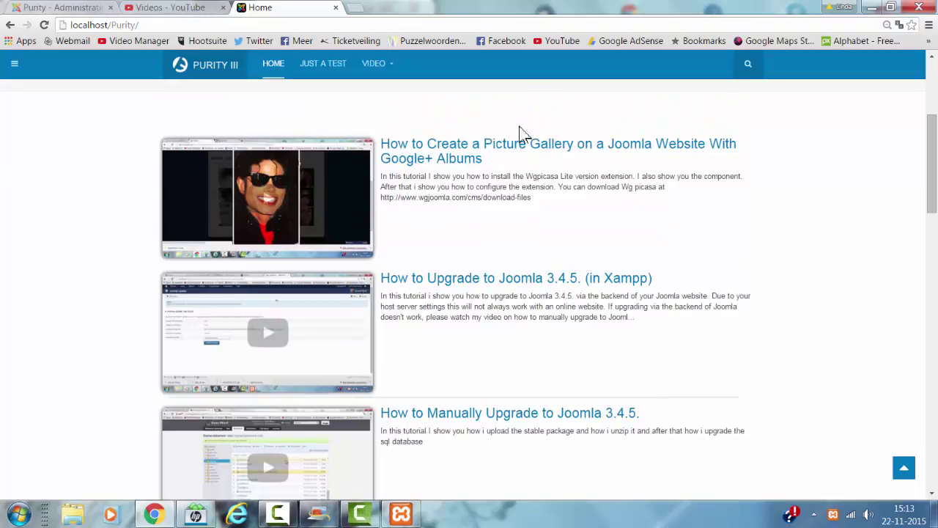
{"action": "left_click_drag", "start_coordinate": [932, 137], "coordinate": [936, 230]}
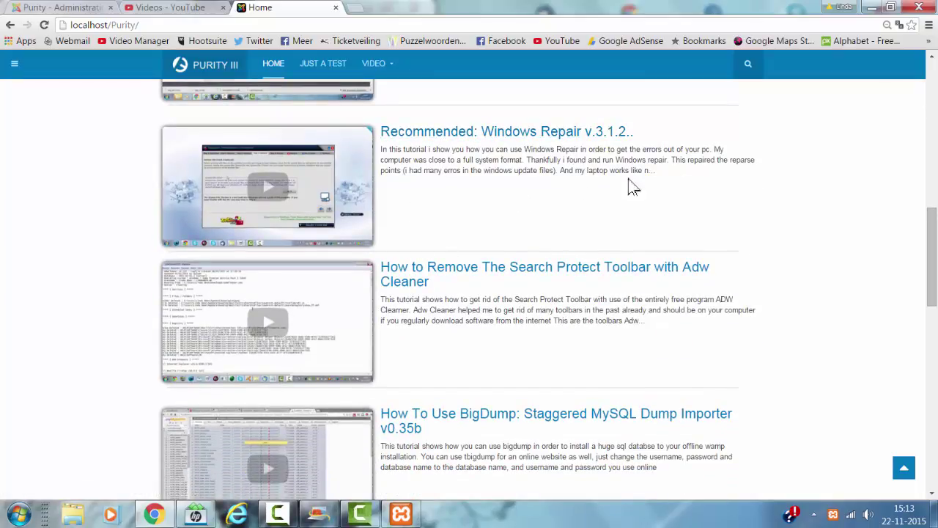
{"action": "left_click_drag", "start_coordinate": [933, 261], "coordinate": [932, 327]}
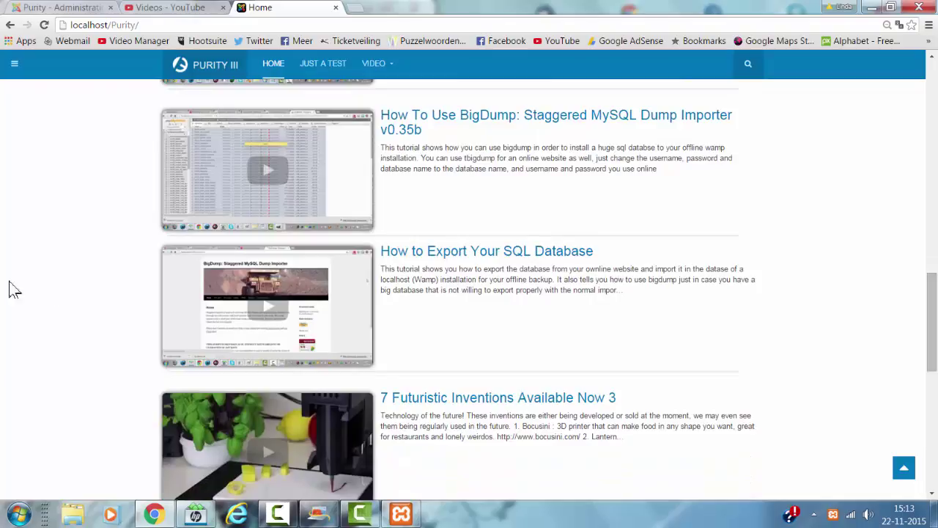
{"action": "left_click_drag", "start_coordinate": [933, 299], "coordinate": [933, 340]}
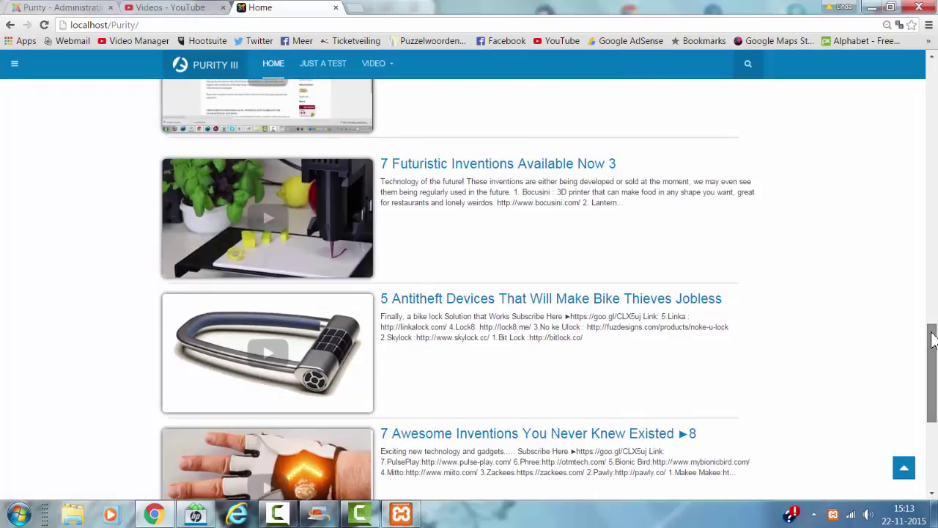
{"action": "left_click_drag", "start_coordinate": [931, 339], "coordinate": [936, 253]}
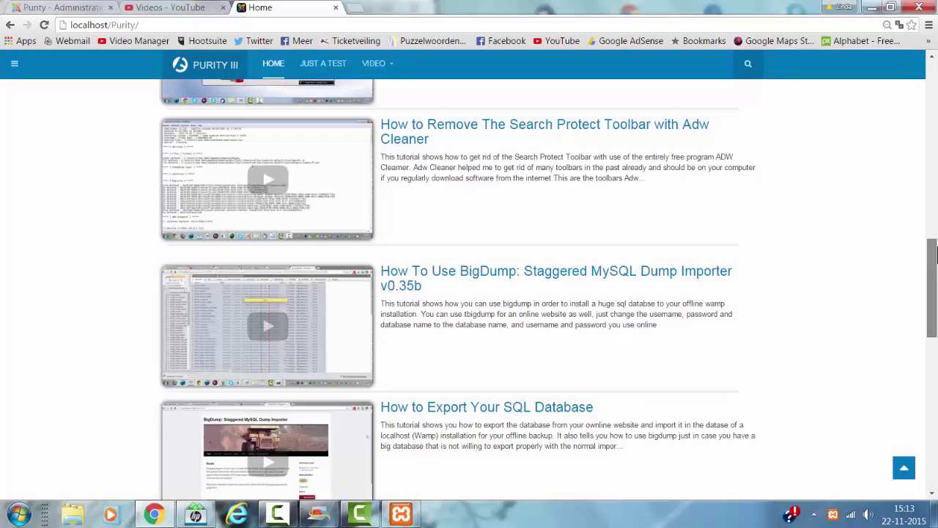
{"action": "left_click_drag", "start_coordinate": [936, 253], "coordinate": [924, 115]}
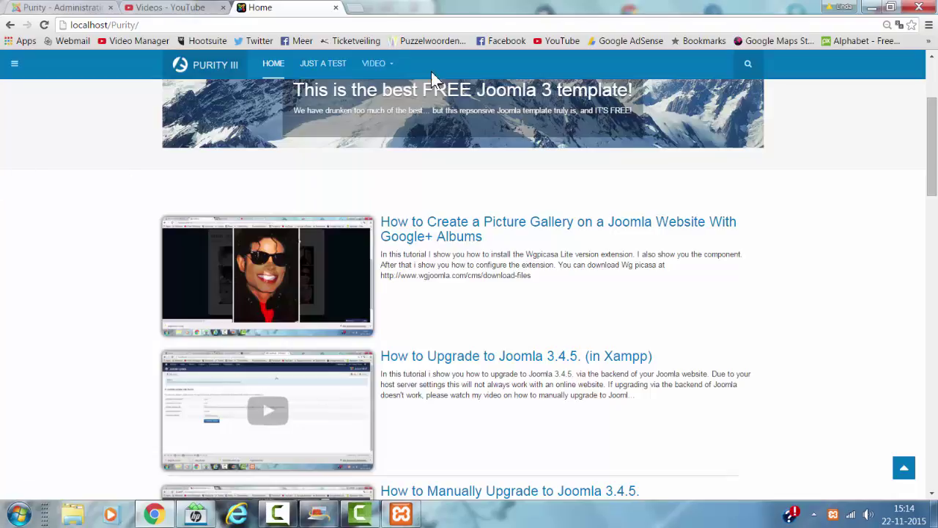
Open the site's Funny video page and look through its thumbnail grid down to the pagination
{"action": "mouse_move", "coordinate": [384, 66]}
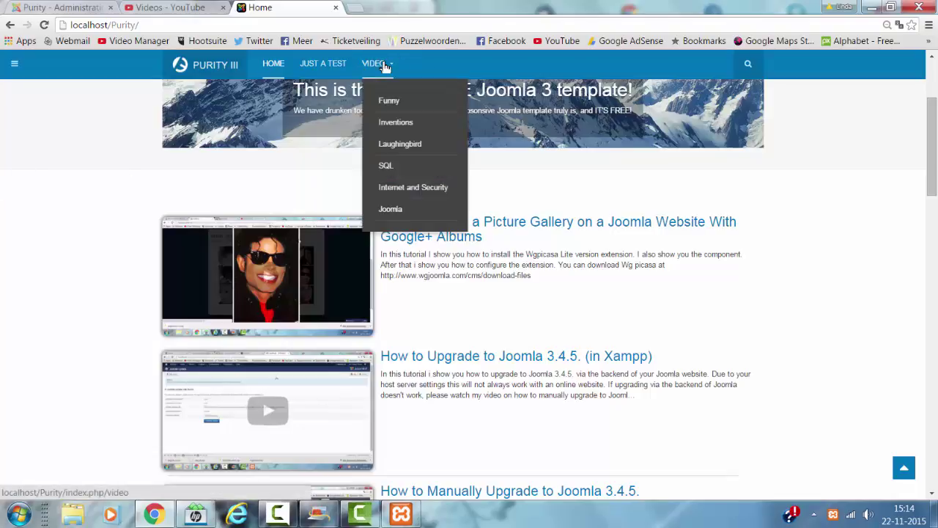
{"action": "left_click", "coordinate": [400, 102]}
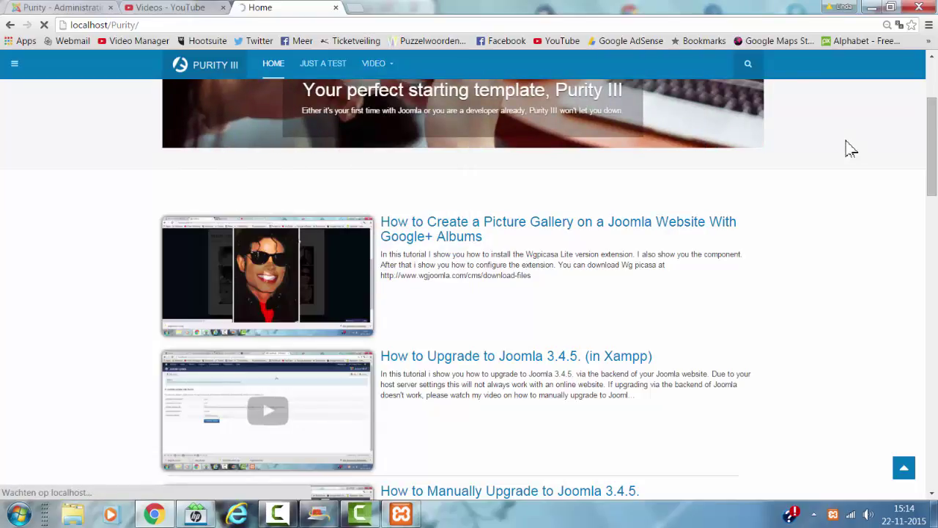
{"action": "scroll", "coordinate": [851, 148], "scroll_direction": "down", "scroll_amount": 5}
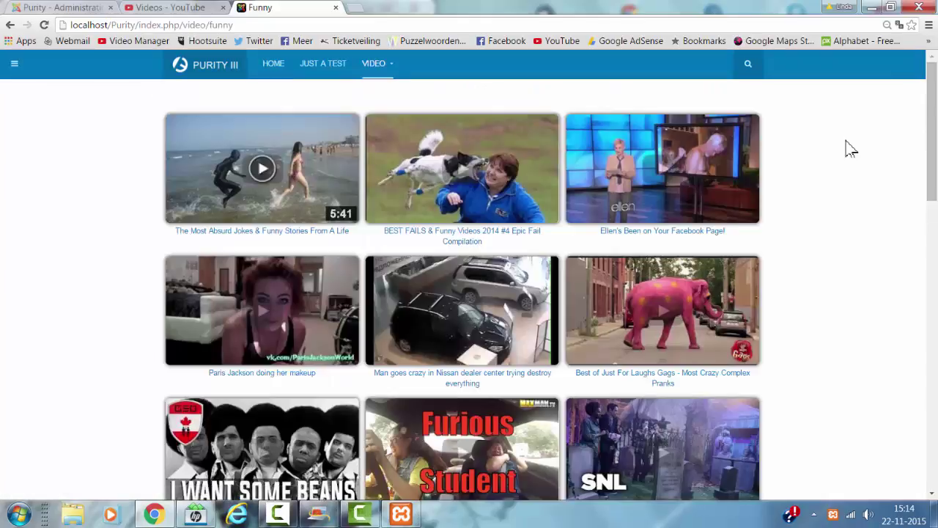
{"action": "scroll", "coordinate": [851, 149], "scroll_direction": "down", "scroll_amount": 12}
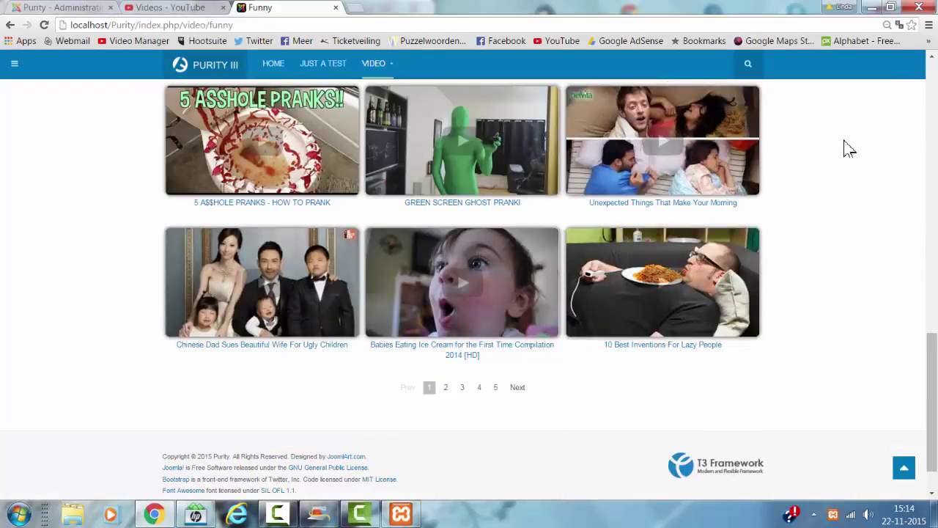
{"action": "scroll", "coordinate": [851, 149], "scroll_direction": "up", "scroll_amount": 15}
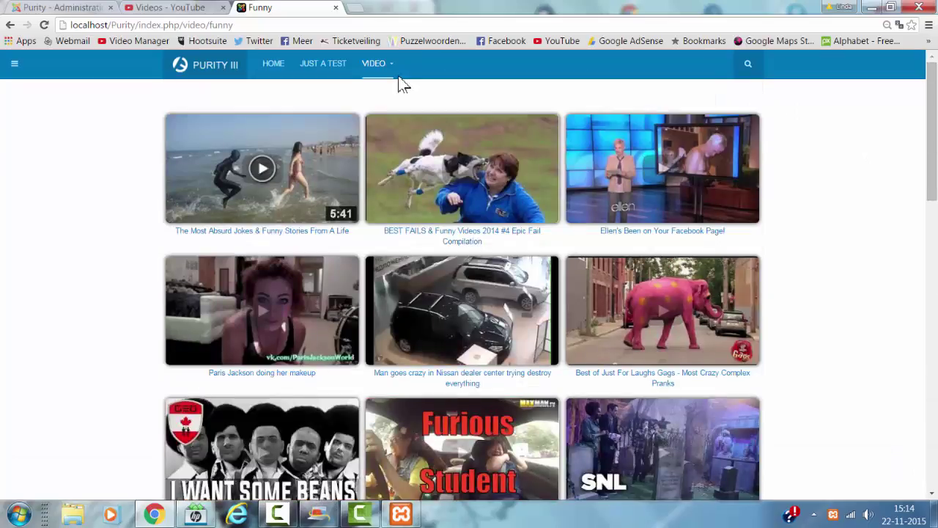
View the Inventions and Laughingbird video pages of the site
{"action": "left_click", "coordinate": [392, 125]}
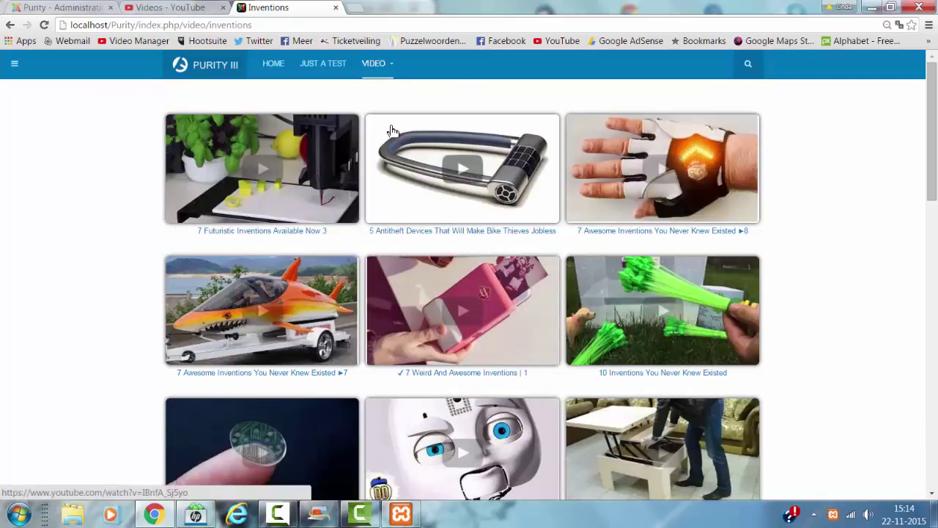
{"action": "left_click", "coordinate": [374, 66]}
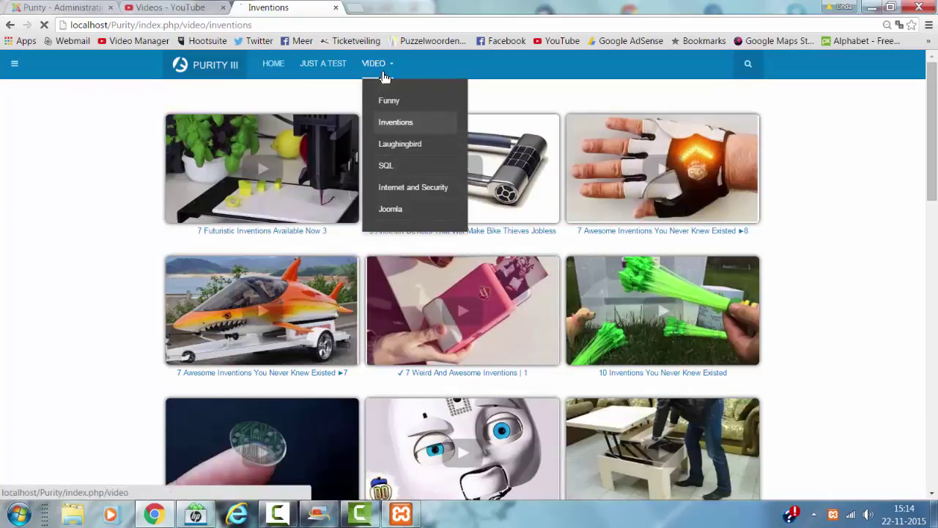
{"action": "left_click", "coordinate": [400, 145]}
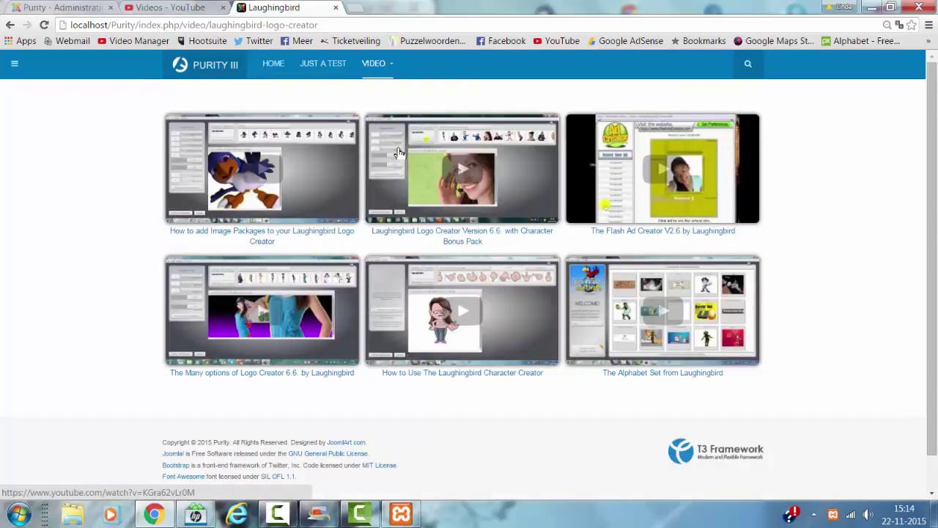
Open the site's SQL video page, closing the video popup opened by mistake
{"action": "left_click", "coordinate": [378, 65]}
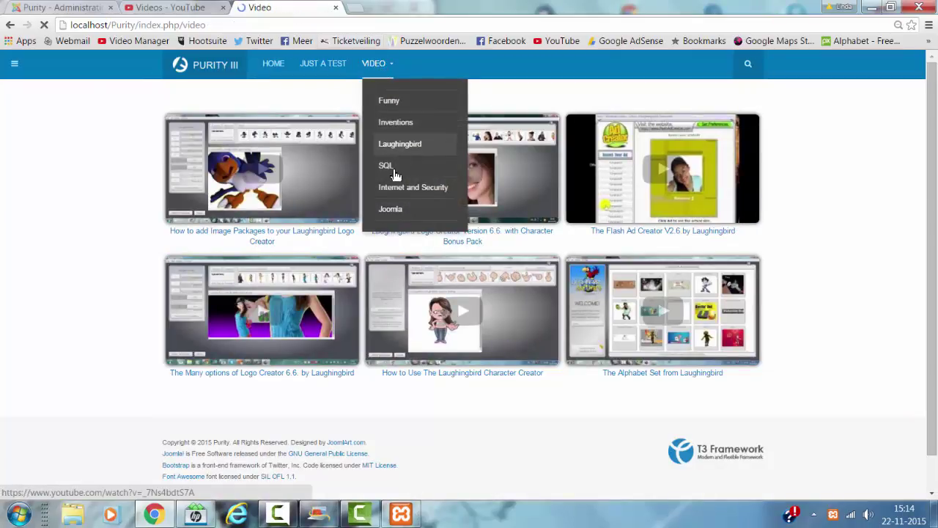
{"action": "left_click", "coordinate": [396, 175]}
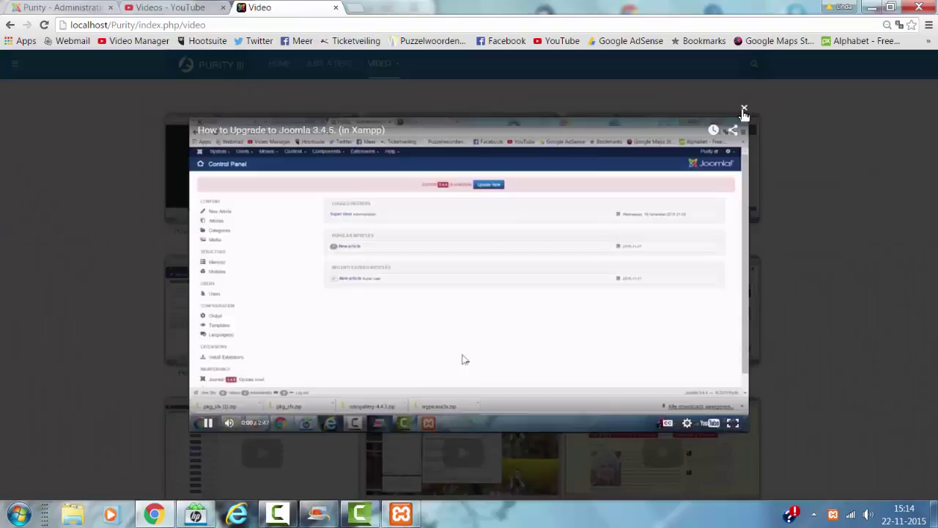
{"action": "left_click", "coordinate": [745, 112]}
{"action": "mouse_move", "coordinate": [387, 68]}
{"action": "left_click", "coordinate": [392, 171]}
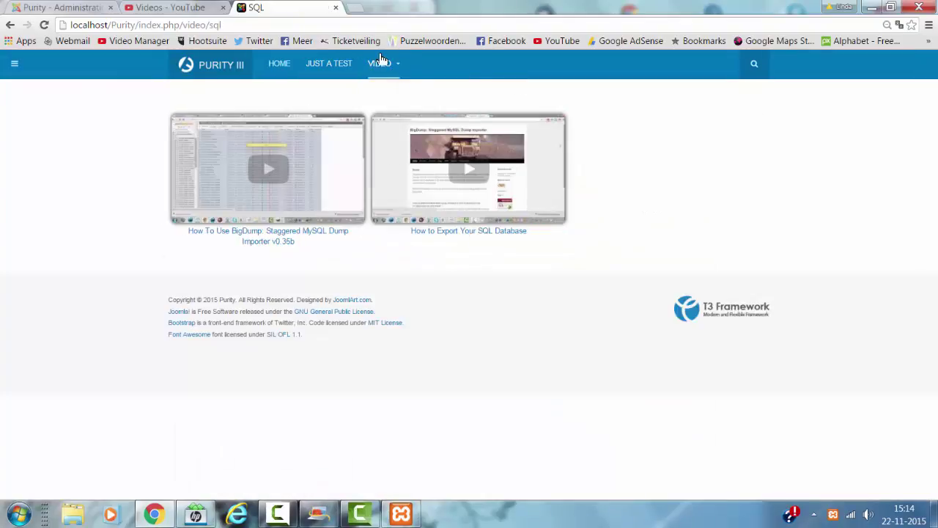
View the Internet and Security and Joomla video pages of the site
{"action": "left_click", "coordinate": [382, 63]}
{"action": "mouse_move", "coordinate": [379, 81]}
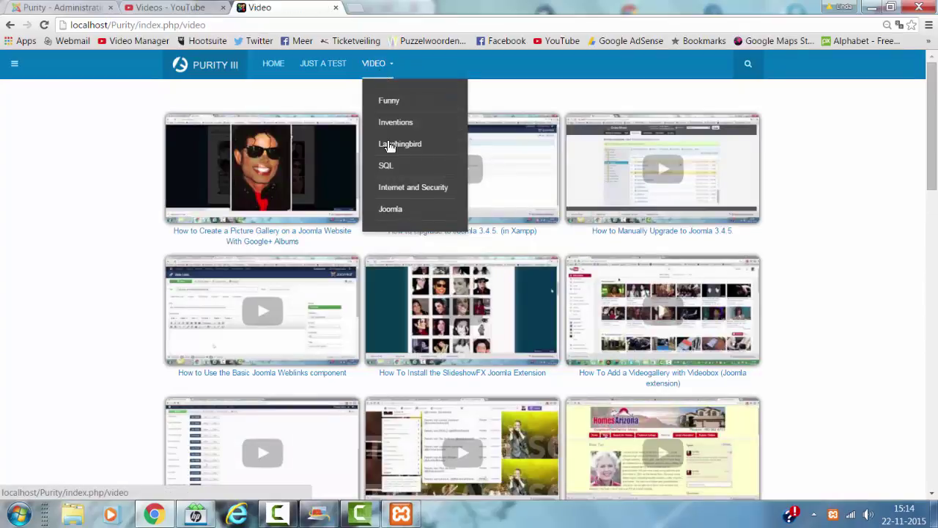
{"action": "left_click", "coordinate": [409, 192]}
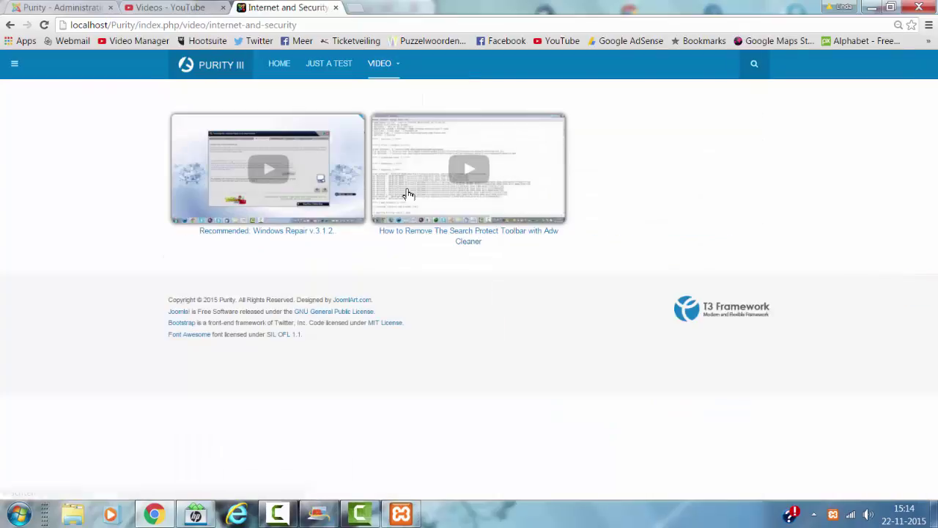
{"action": "left_click", "coordinate": [382, 63]}
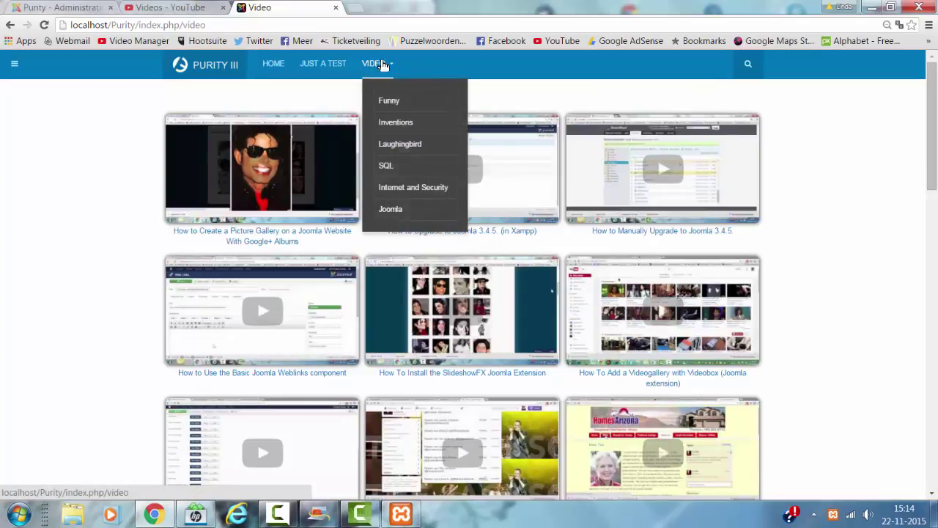
{"action": "left_click", "coordinate": [392, 211]}
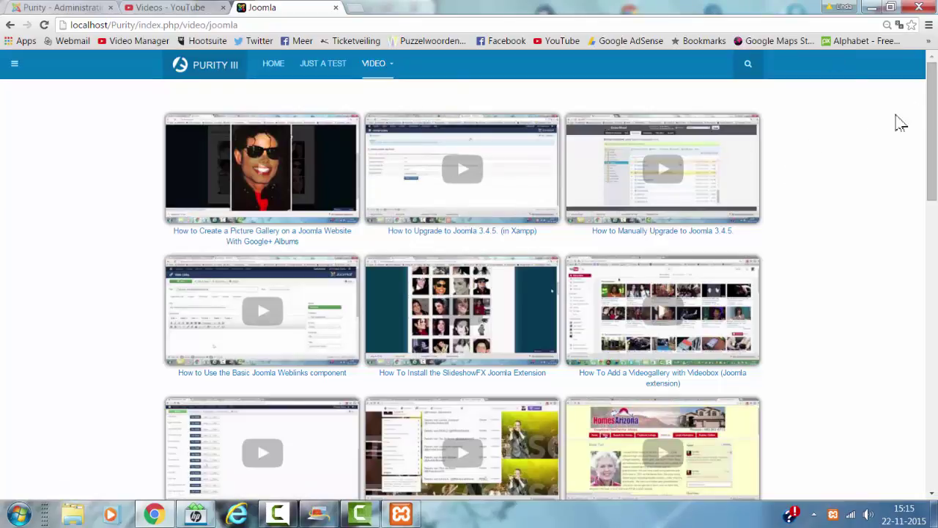
Switch to the Joomla administrator and open the JUserTube component's information page
{"action": "left_click", "coordinate": [63, 9]}
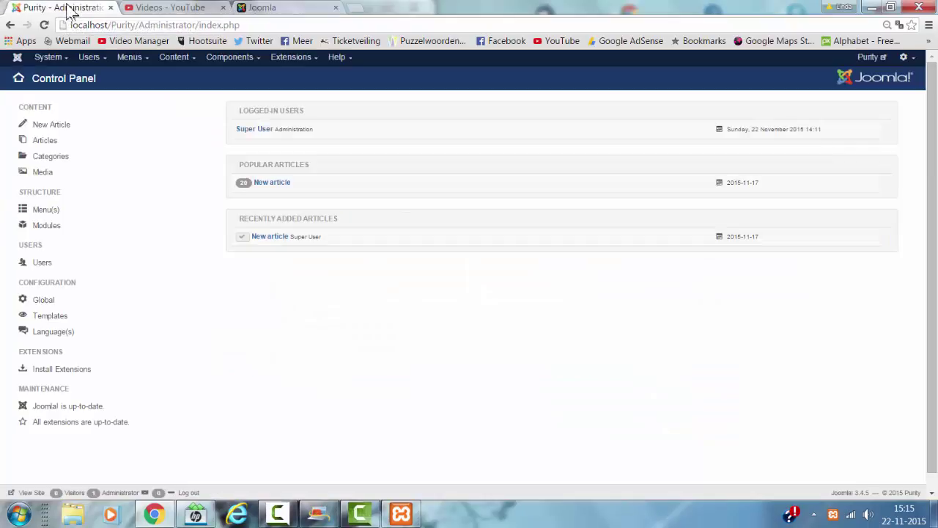
{"action": "left_click", "coordinate": [232, 63]}
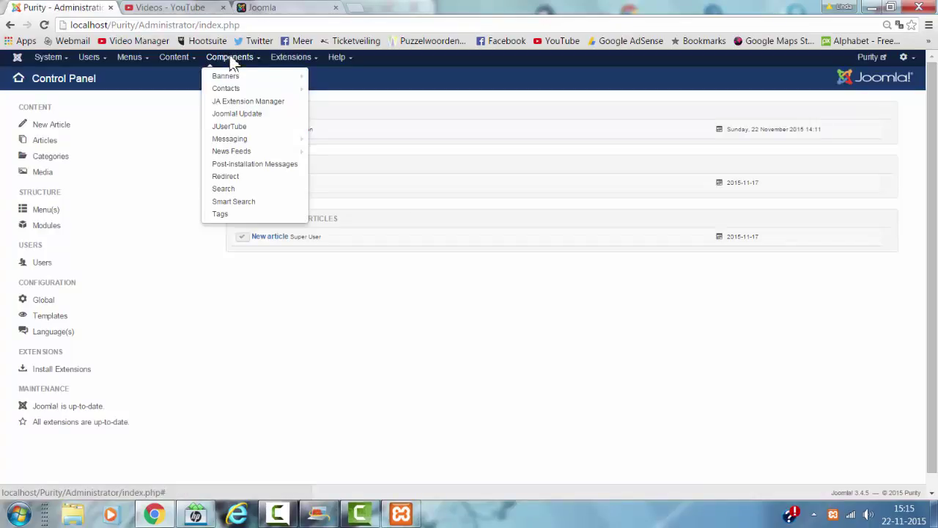
{"action": "left_click", "coordinate": [244, 128]}
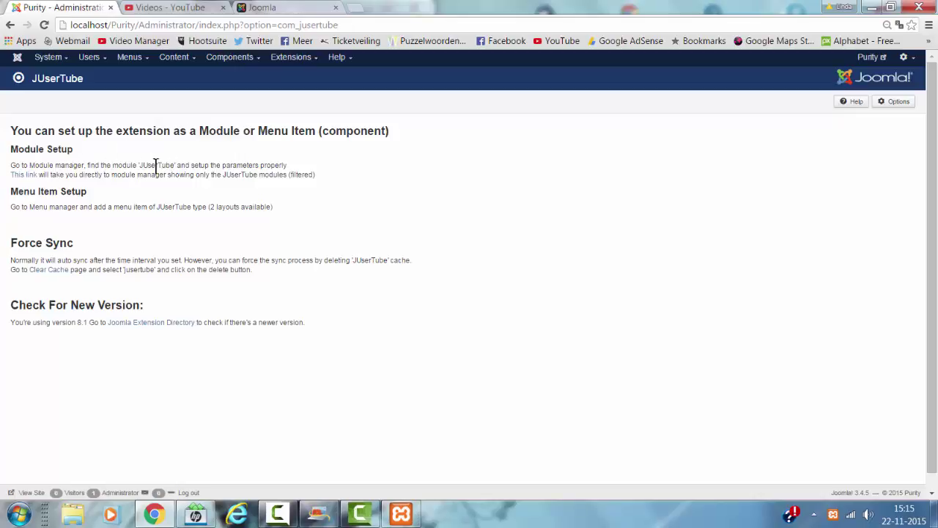
View the package upload page for installing extensions and return to the JUserTube component page
{"action": "left_click", "coordinate": [285, 60]}
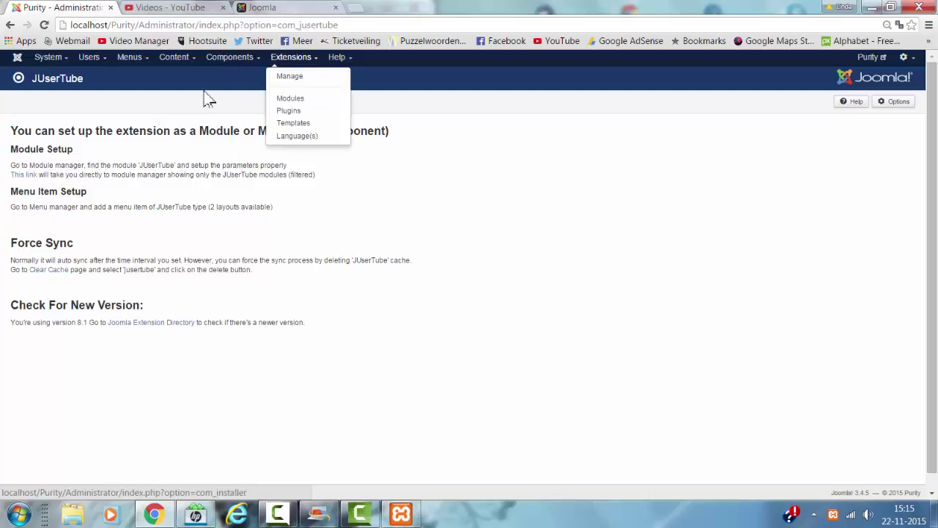
{"action": "left_click", "coordinate": [291, 81]}
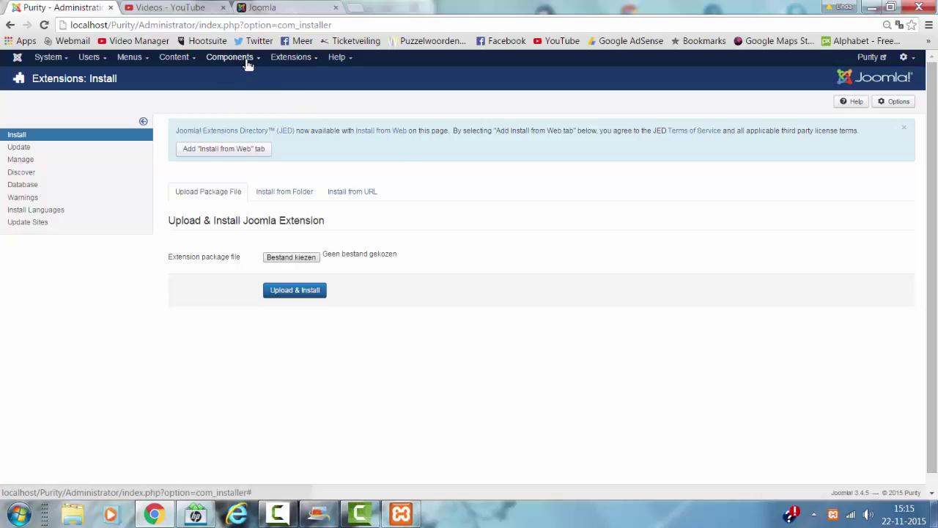
{"action": "left_click", "coordinate": [246, 60]}
{"action": "left_click", "coordinate": [239, 127]}
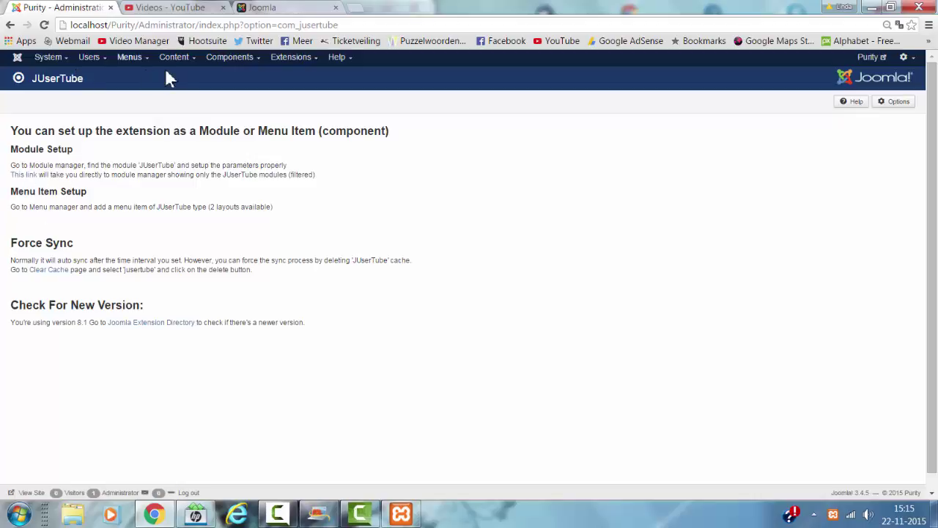
Open the Main Menu's item list and open its Video item for editing
{"action": "left_click", "coordinate": [128, 60]}
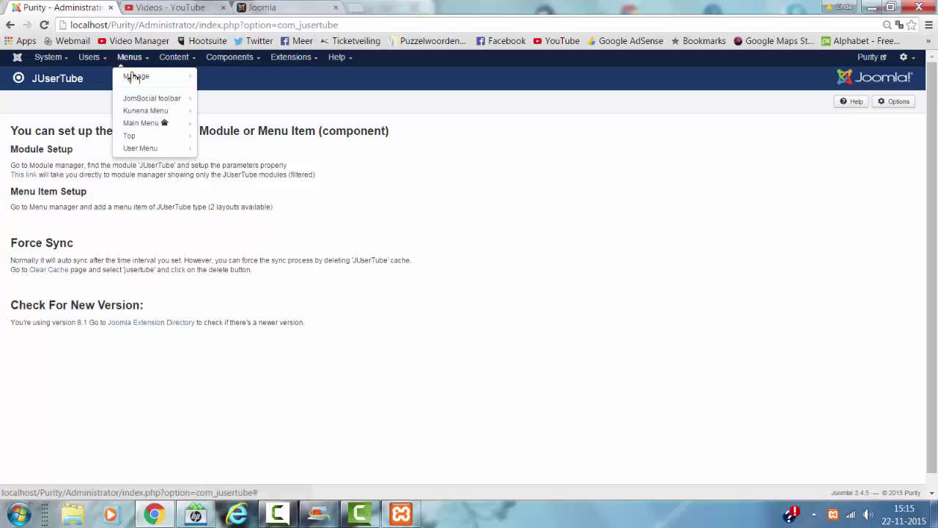
{"action": "mouse_move", "coordinate": [133, 78]}
{"action": "left_click", "coordinate": [149, 126]}
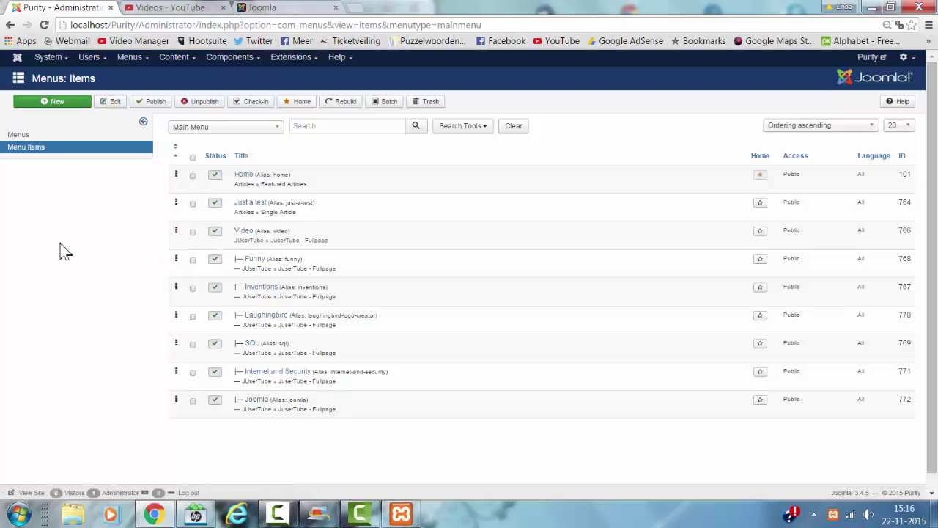
{"action": "left_click", "coordinate": [244, 233]}
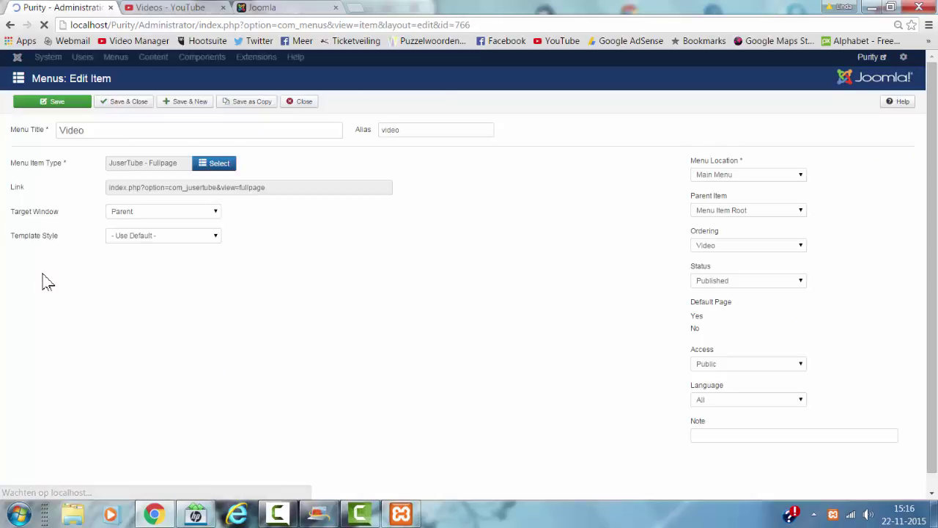
Examine the available JUserTube menu item types and the Video item's Channel/User/Playlist URL option
{"action": "left_click", "coordinate": [228, 181]}
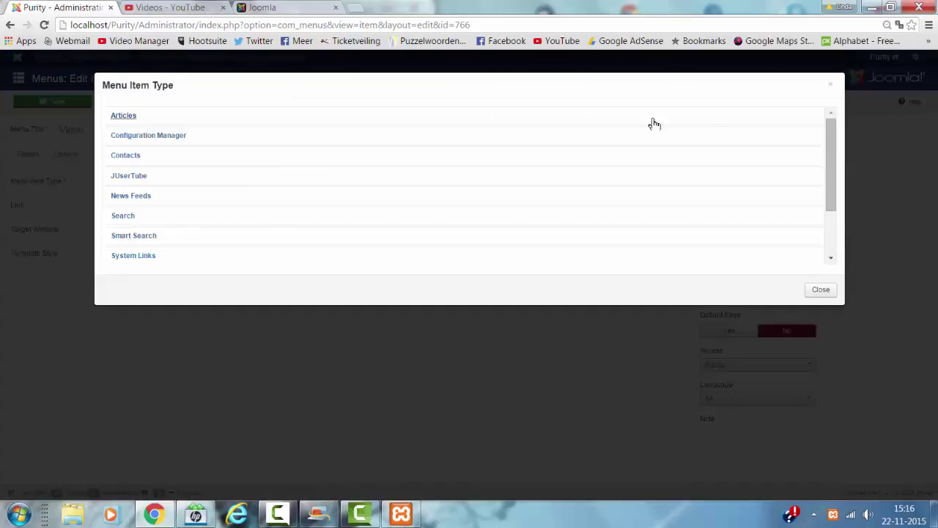
{"action": "left_click", "coordinate": [137, 182]}
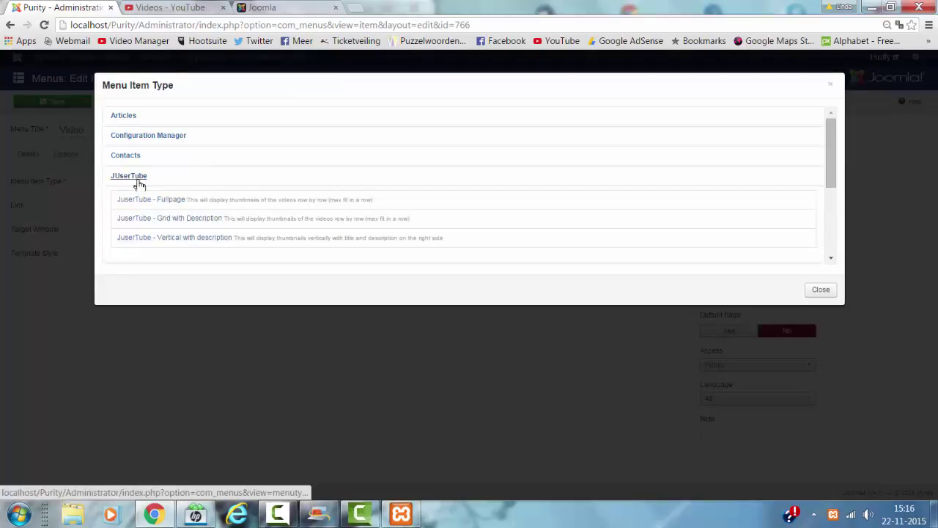
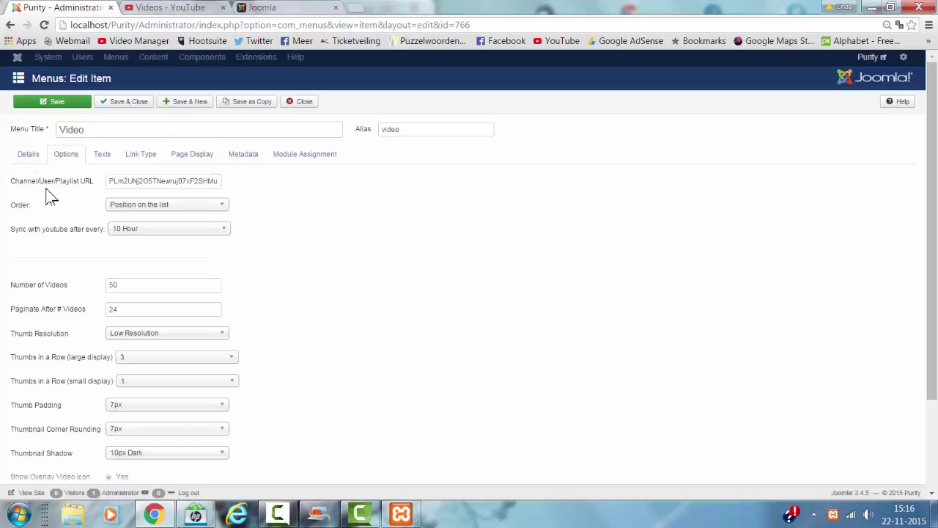
{"action": "mouse_move", "coordinate": [77, 187]}
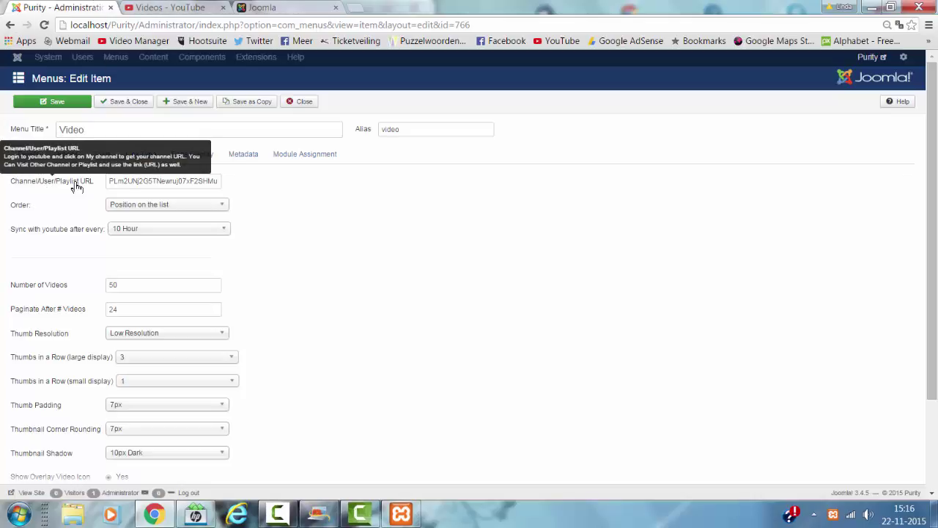
Switch to YouTube, open the Laughingbird Logo Creator playlist and select the playlist ID in its URL
{"action": "left_click", "coordinate": [169, 9]}
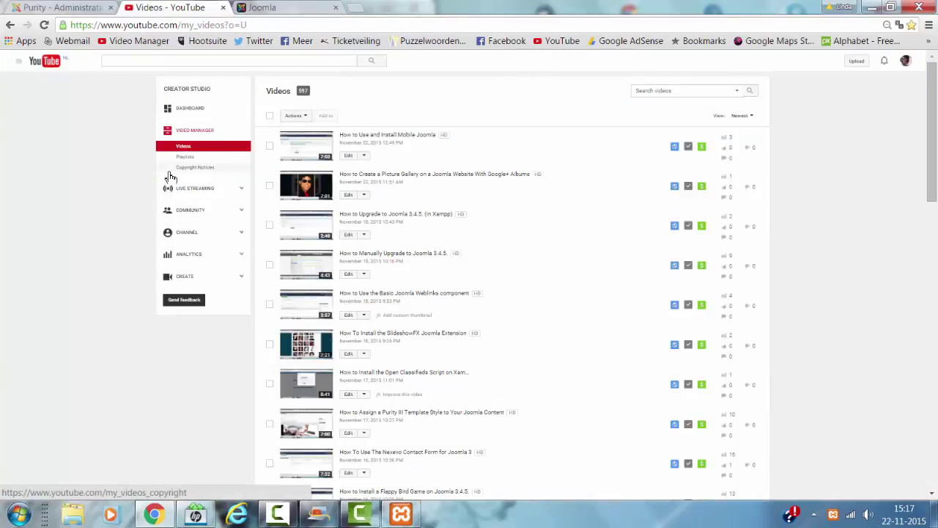
{"action": "left_click", "coordinate": [191, 159]}
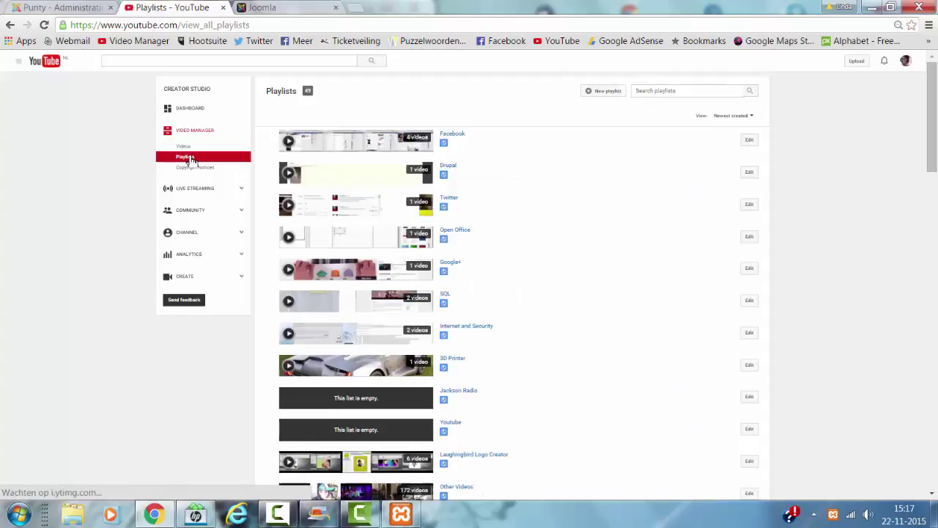
{"action": "scroll", "coordinate": [206, 254], "scroll_direction": "down", "scroll_amount": 4}
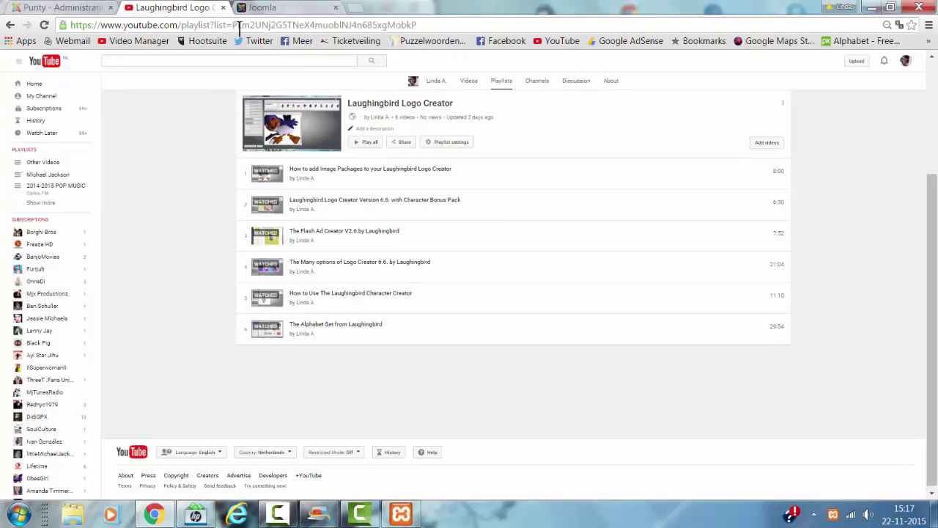
{"action": "left_click_drag", "start_coordinate": [269, 26], "coordinate": [431, 30]}
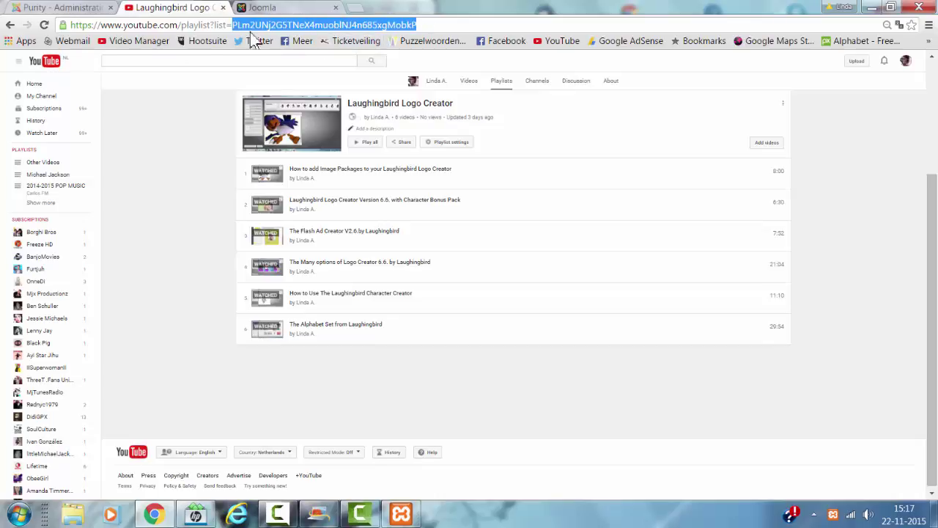
Return to the Joomla administrator and examine the Video item's video count, pagination and thumbnail display options
{"action": "left_click", "coordinate": [74, 8]}
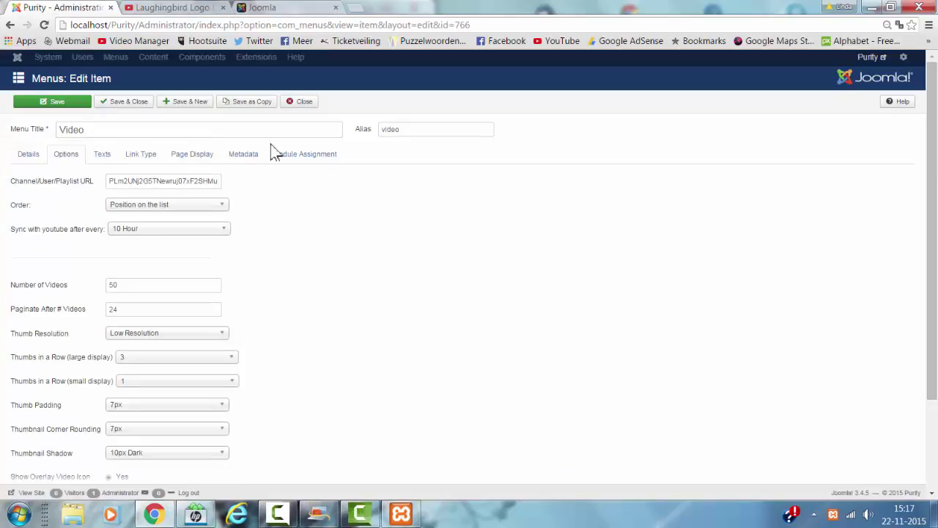
{"action": "scroll", "coordinate": [370, 198], "scroll_direction": "down", "scroll_amount": 1}
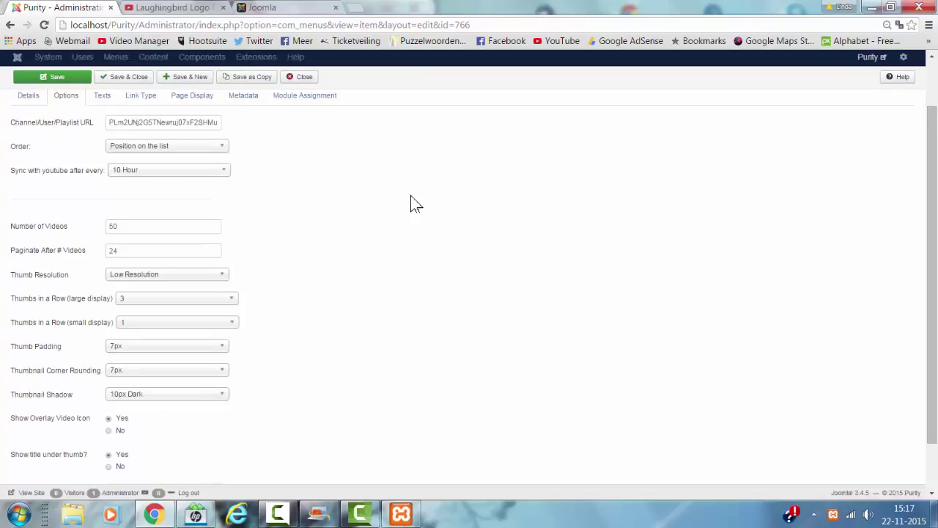
{"action": "scroll", "coordinate": [411, 204], "scroll_direction": "up", "scroll_amount": 1}
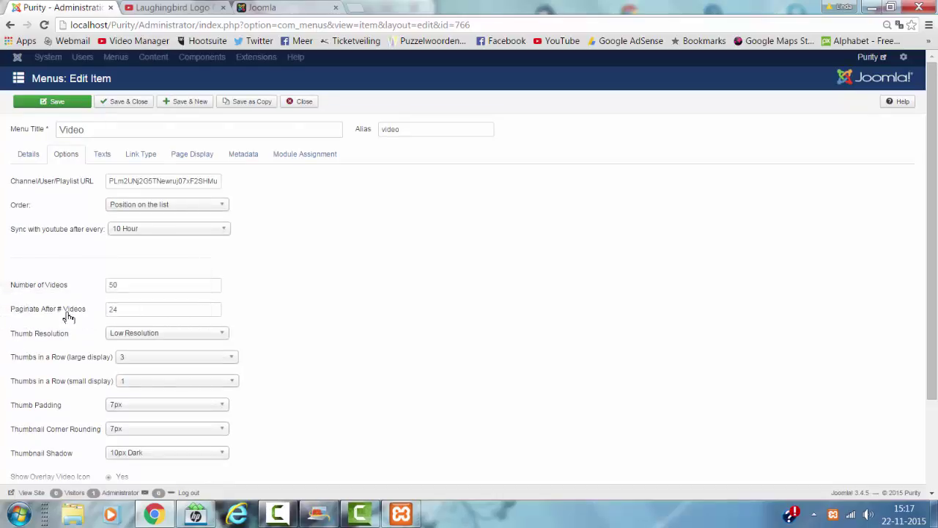
{"action": "scroll", "coordinate": [41, 335], "scroll_direction": "down", "scroll_amount": 3}
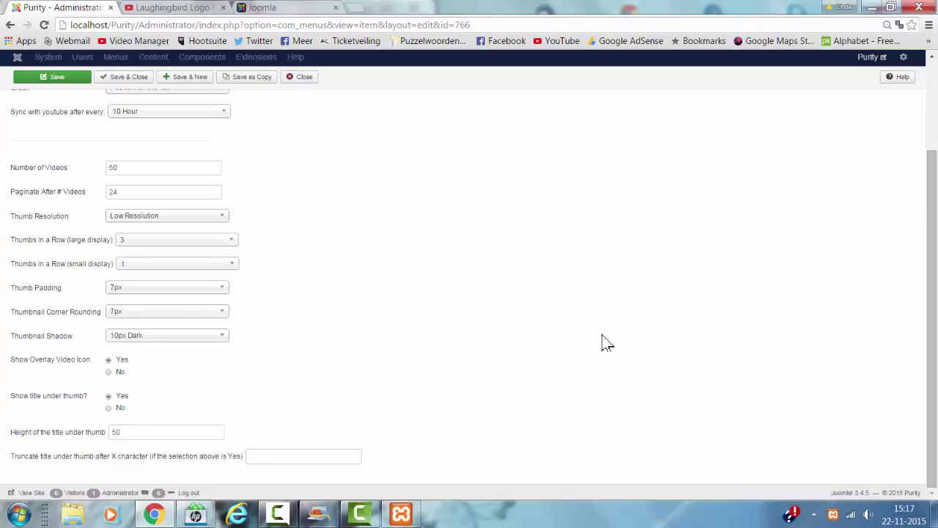
{"action": "scroll", "coordinate": [670, 287], "scroll_direction": "up", "scroll_amount": 3}
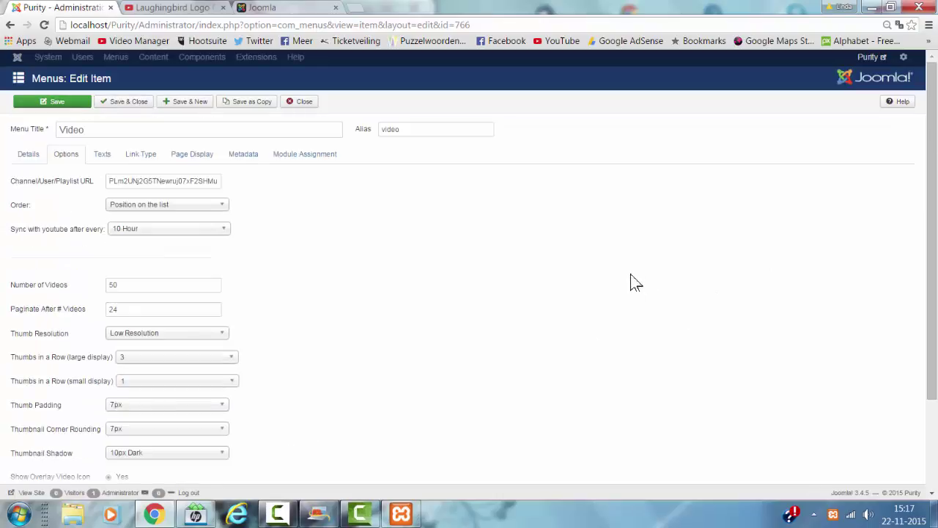
Review the Video item's text, link type, page display and detail settings, and save and close the item
{"action": "left_click", "coordinate": [108, 154]}
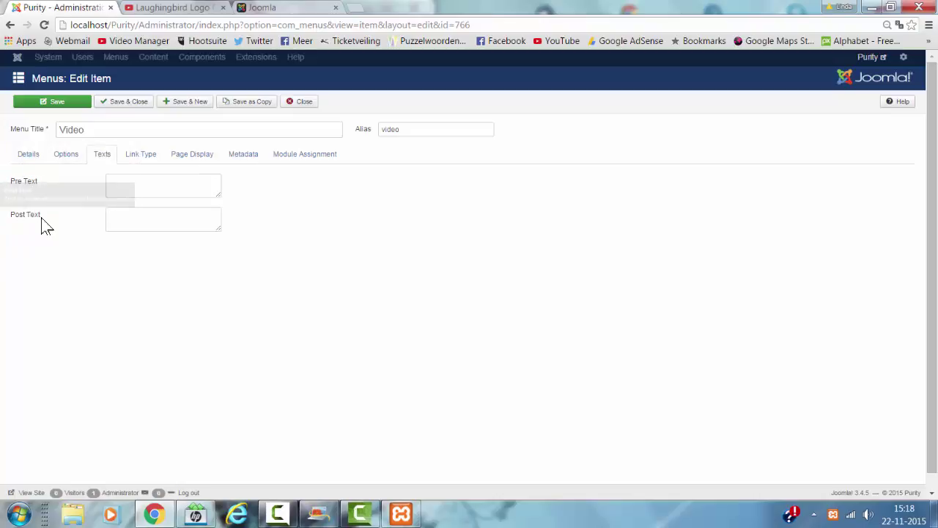
{"action": "left_click", "coordinate": [143, 162]}
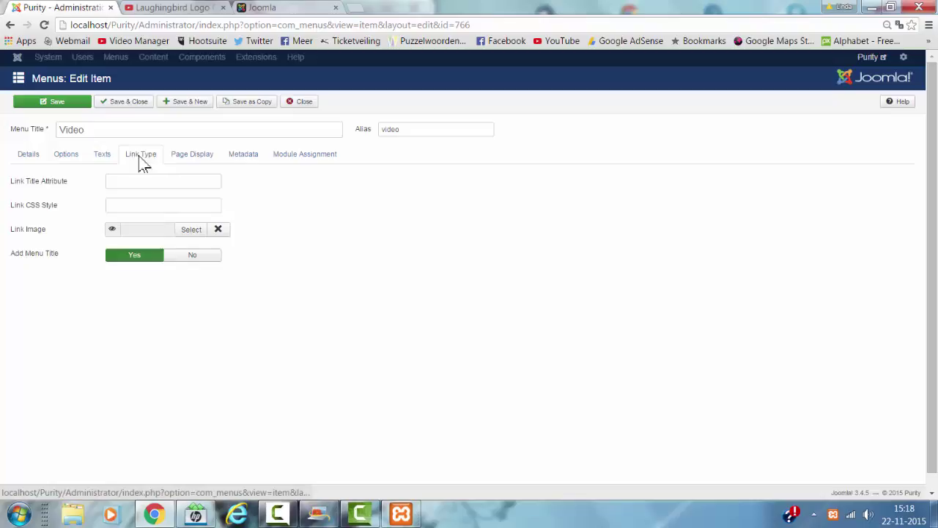
{"action": "left_click", "coordinate": [180, 159]}
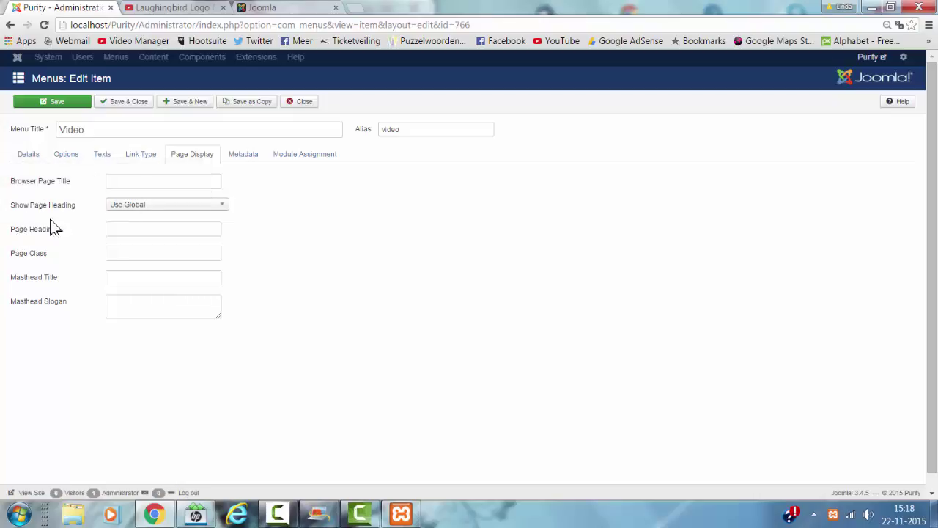
{"action": "left_click", "coordinate": [28, 155]}
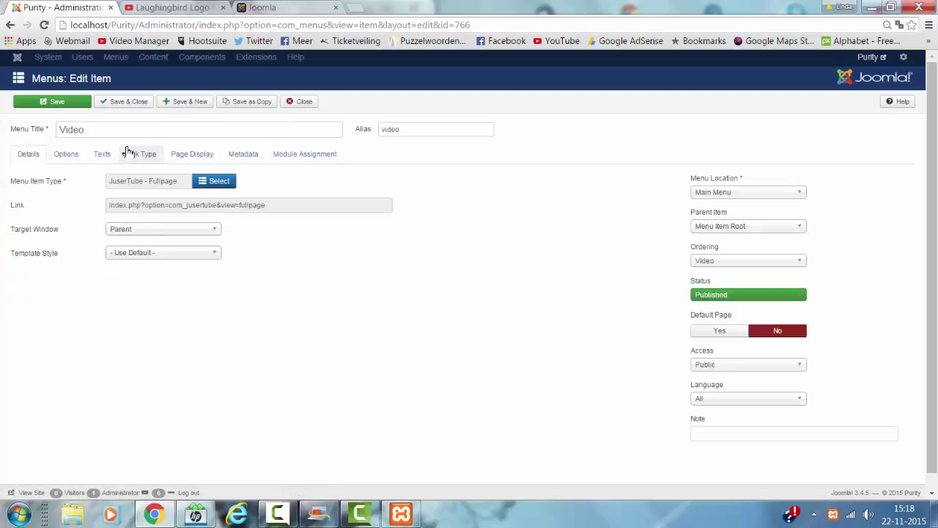
{"action": "left_click", "coordinate": [131, 103]}
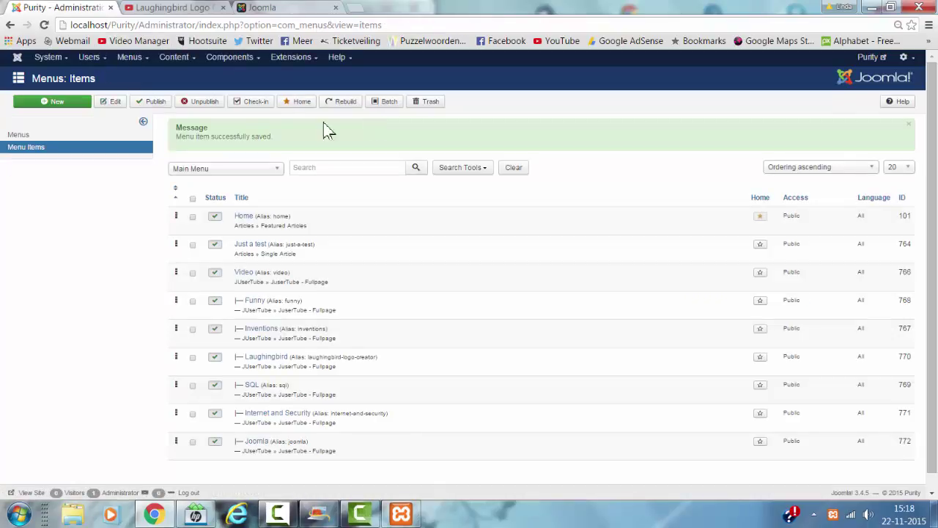
Open the site's module list and filter it by the JUserTube module type
{"action": "left_click", "coordinate": [297, 57]}
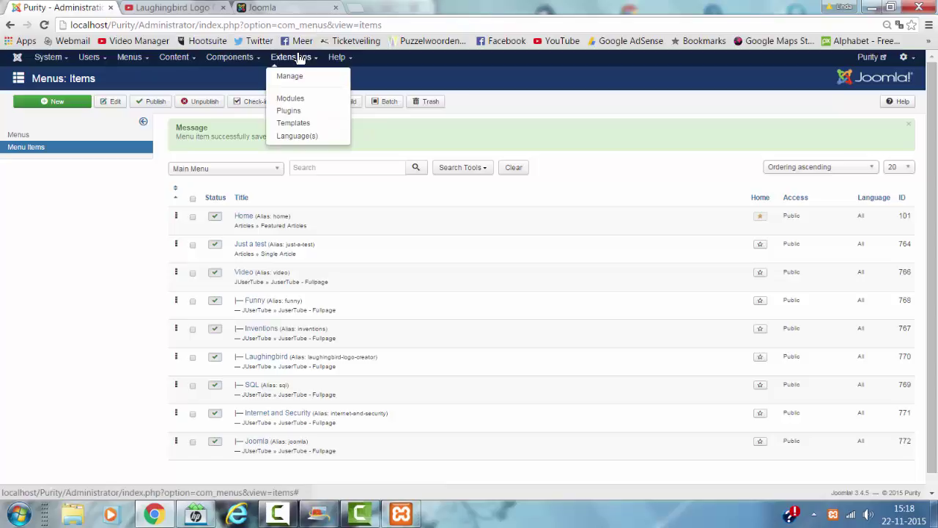
{"action": "left_click", "coordinate": [297, 98]}
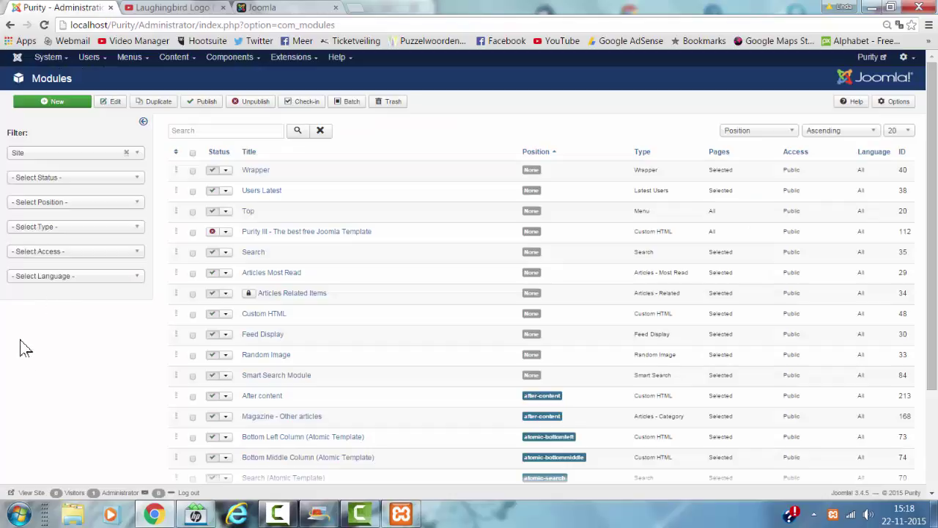
{"action": "left_click", "coordinate": [74, 231]}
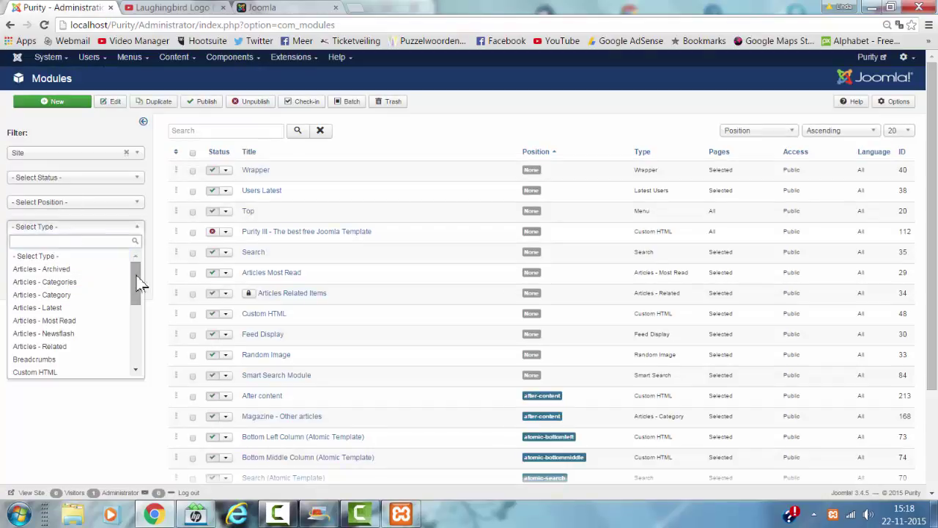
{"action": "left_click_drag", "start_coordinate": [139, 282], "coordinate": [115, 310]}
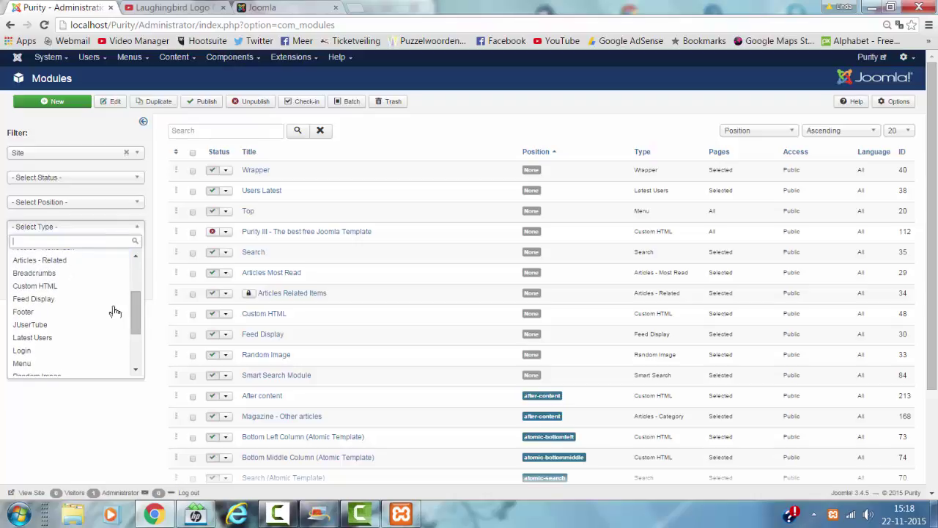
{"action": "left_click", "coordinate": [83, 329]}
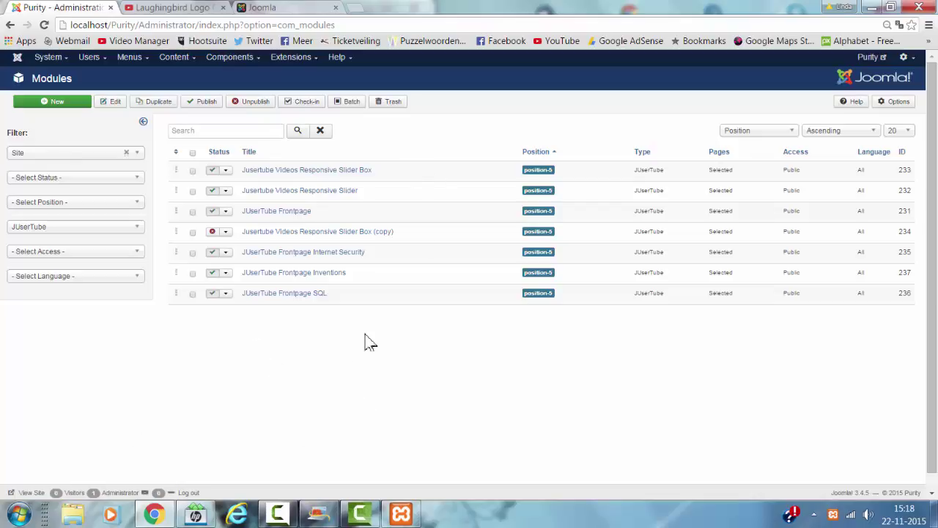
{"action": "left_click", "coordinate": [64, 104]}
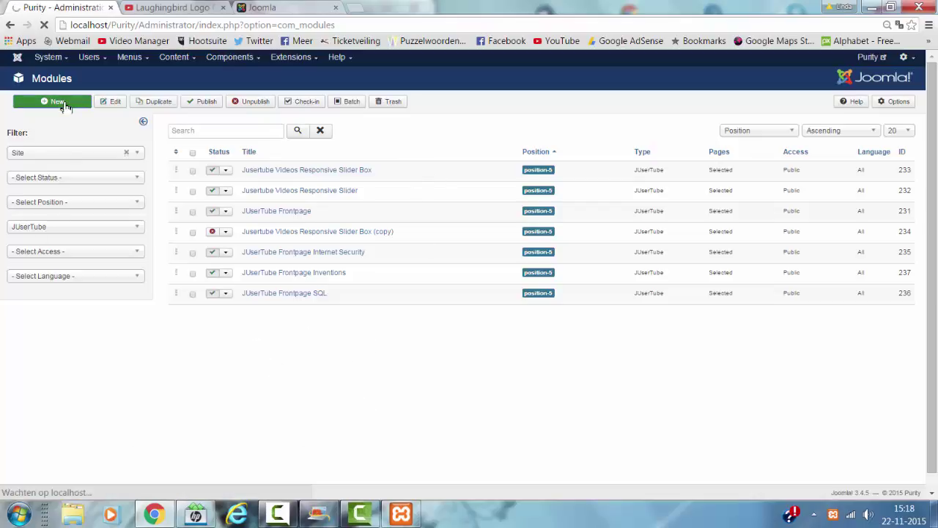
{"action": "scroll", "coordinate": [329, 220], "scroll_direction": "down", "scroll_amount": 3}
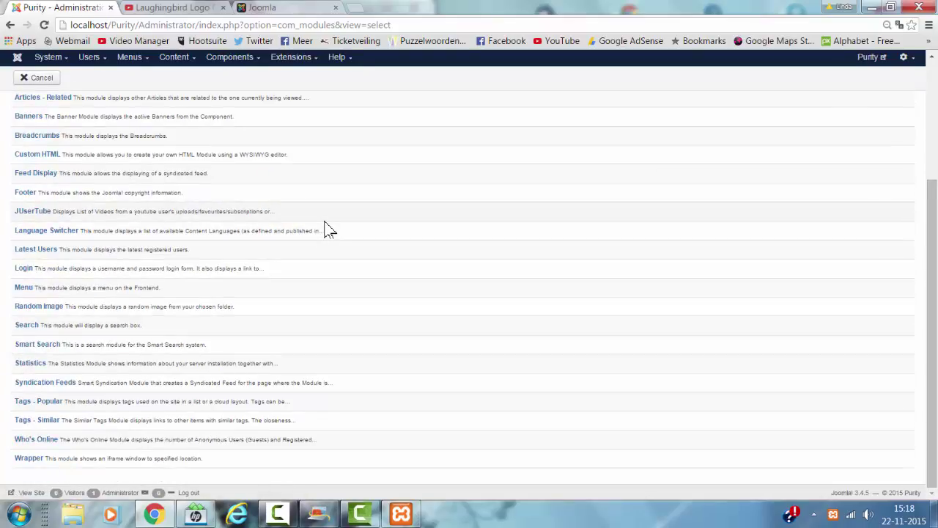
{"action": "left_click", "coordinate": [33, 212]}
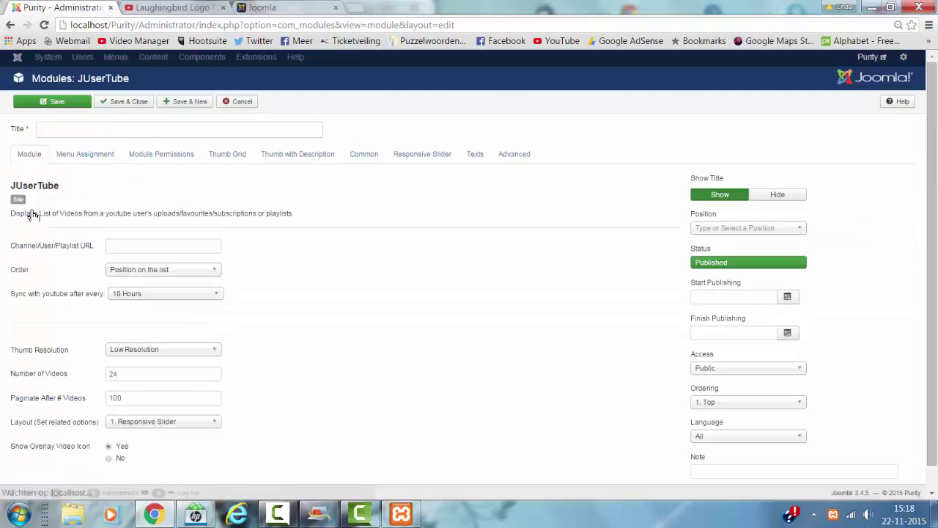
{"action": "scroll", "coordinate": [171, 209], "scroll_direction": "down", "scroll_amount": 1}
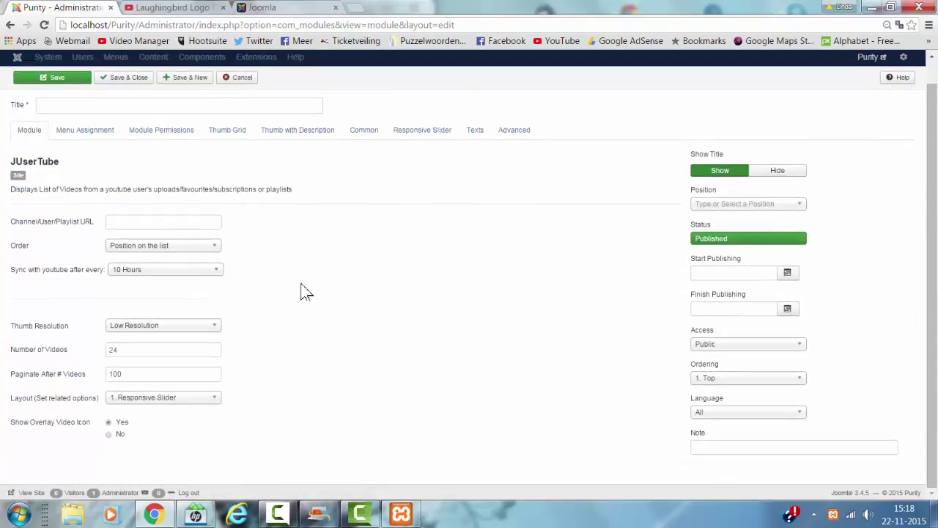
{"action": "left_click", "coordinate": [242, 78]}
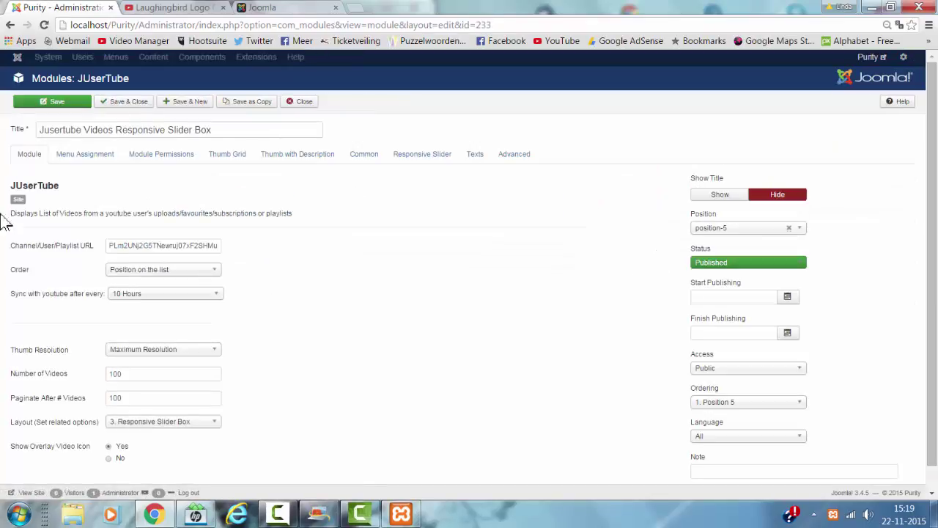
View the Jusertube Videos Responsive Slider Box module's menu assignment and open the Just a test page on the site
{"action": "left_click", "coordinate": [99, 155]}
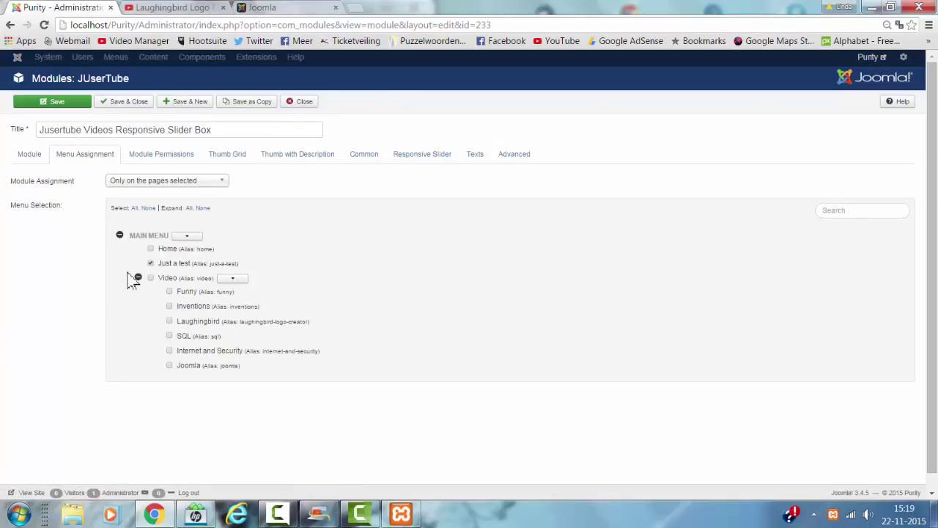
{"action": "left_click", "coordinate": [266, 8]}
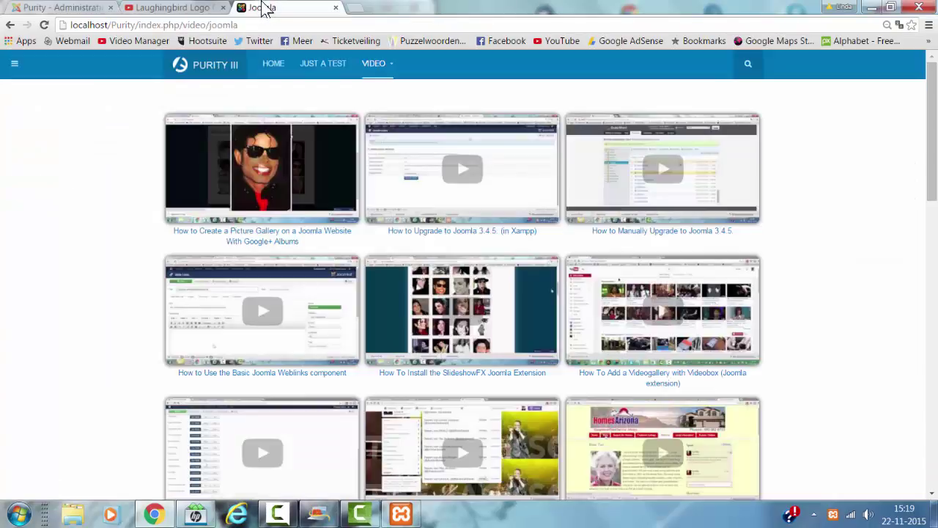
{"action": "left_click", "coordinate": [313, 73]}
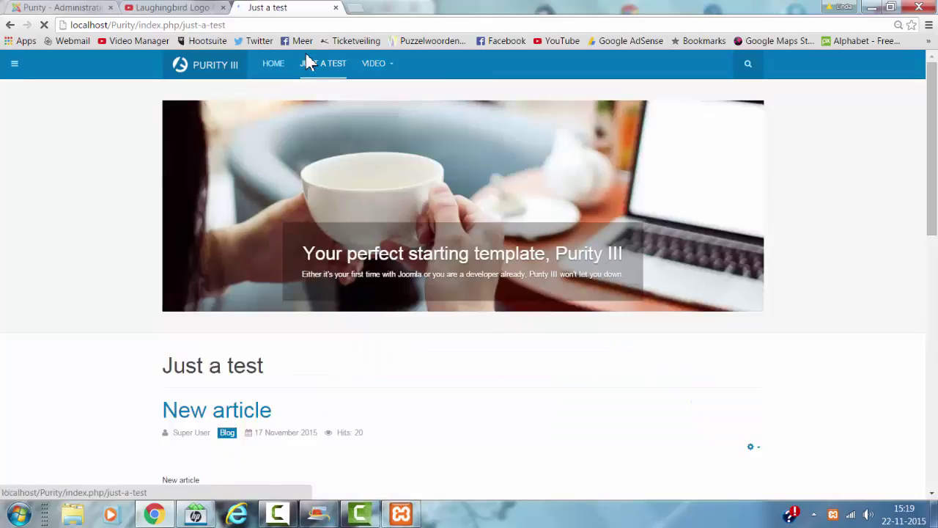
Examine the video slider box on the Just a test page and advance through its thumbnails
{"action": "scroll", "coordinate": [105, 233], "scroll_direction": "down", "scroll_amount": 7}
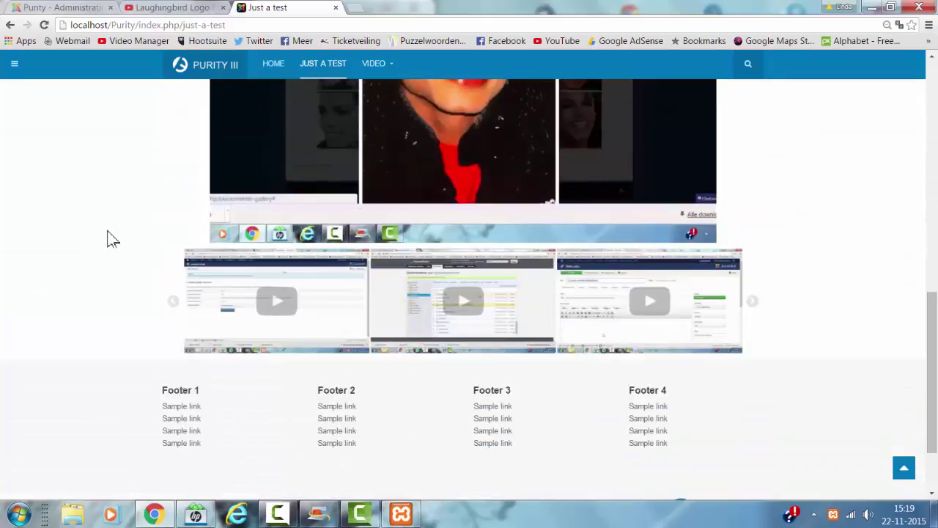
{"action": "scroll", "coordinate": [110, 238], "scroll_direction": "up", "scroll_amount": 2}
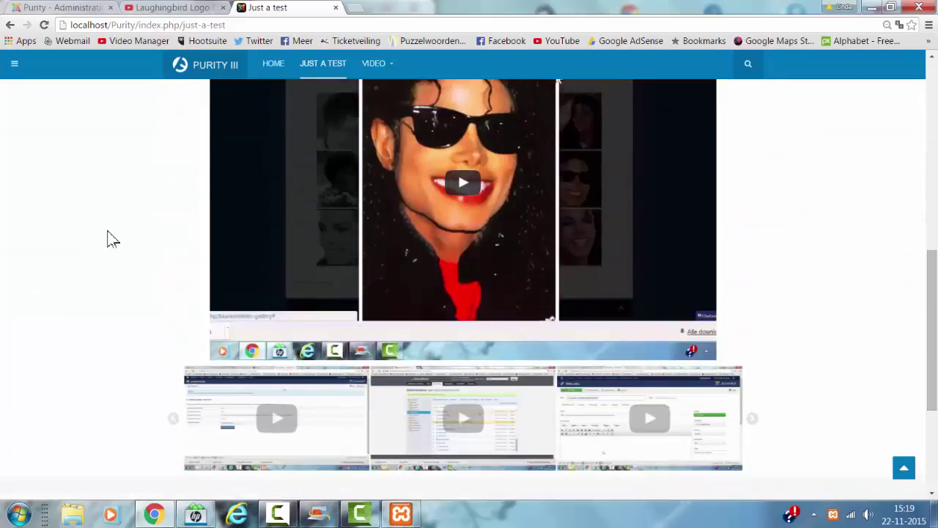
{"action": "left_click", "coordinate": [753, 426]}
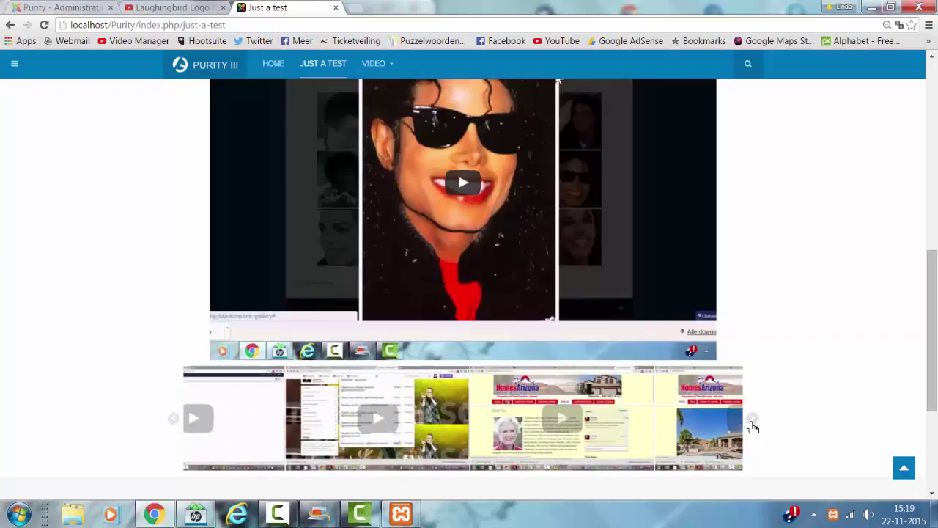
{"action": "left_click", "coordinate": [753, 426]}
{"action": "scroll", "coordinate": [785, 386], "scroll_direction": "up", "scroll_amount": 1}
{"action": "scroll", "coordinate": [785, 386], "scroll_direction": "down", "scroll_amount": 2}
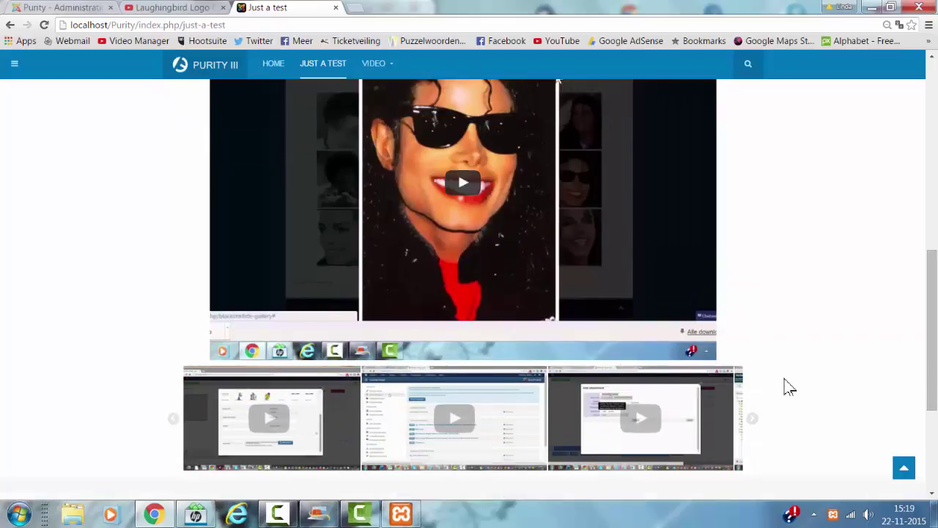
{"action": "left_click", "coordinate": [751, 360]}
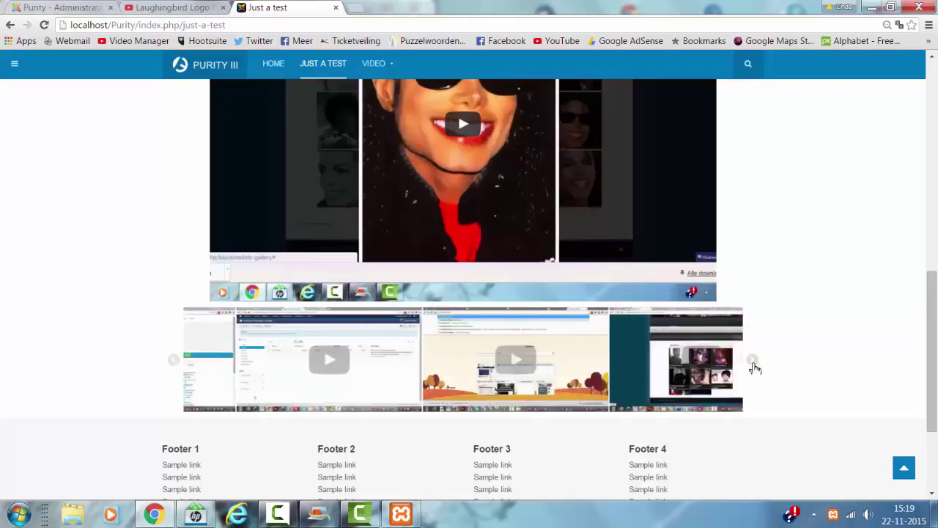
{"action": "scroll", "coordinate": [756, 363], "scroll_direction": "up", "scroll_amount": 1}
{"action": "scroll", "coordinate": [764, 345], "scroll_direction": "up", "scroll_amount": 2}
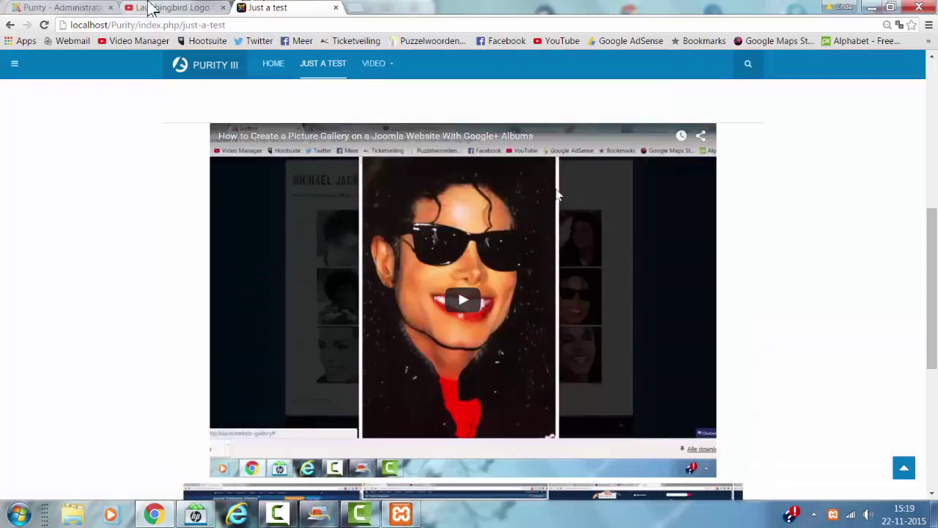
Return to the Joomla administrator and view the slider box module's menu assignment and main module settings
{"action": "left_click", "coordinate": [42, 9]}
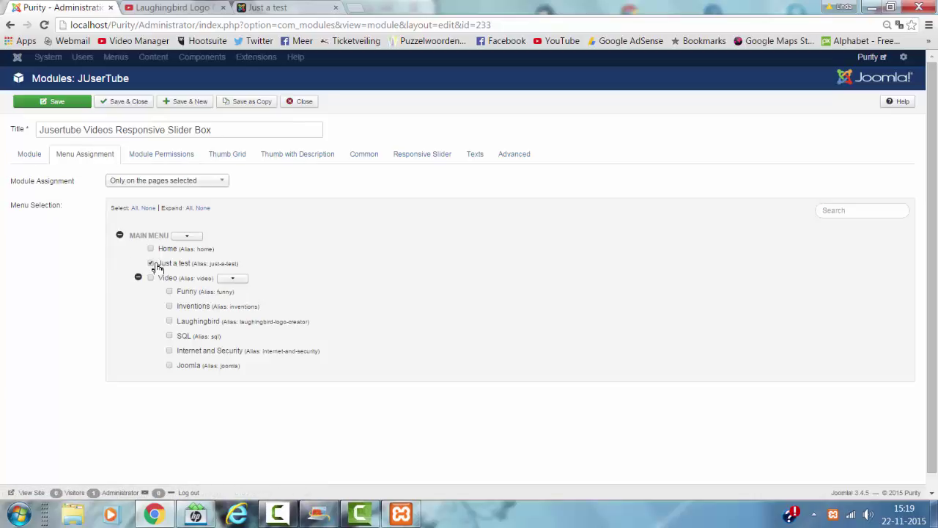
{"action": "left_click", "coordinate": [17, 155]}
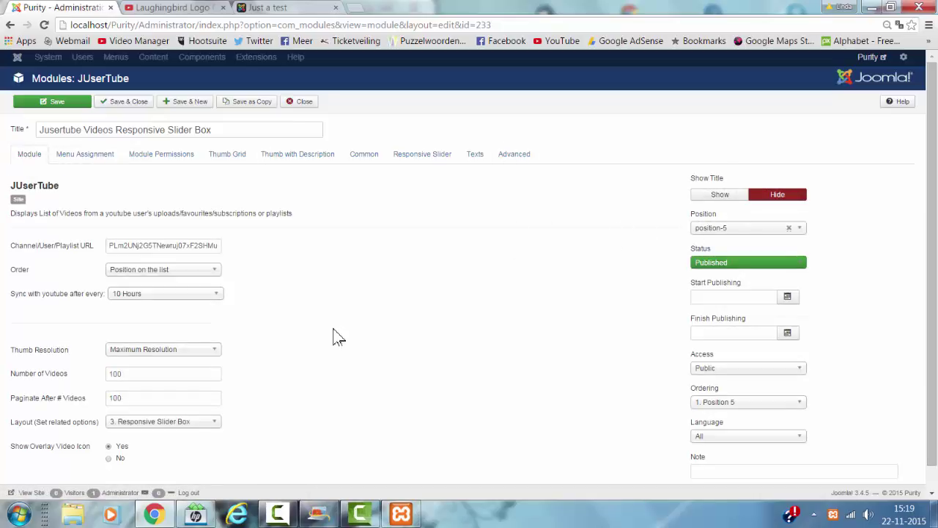
Review the slider box module's available positions, playlist URL, video order options and layout setting
{"action": "left_click", "coordinate": [748, 232]}
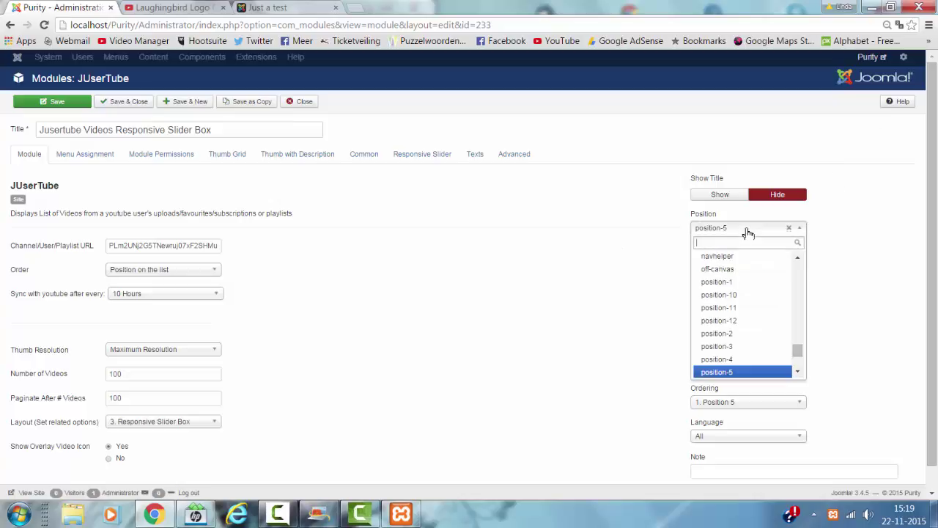
{"action": "left_click", "coordinate": [132, 308]}
{"action": "scroll", "coordinate": [345, 307], "scroll_direction": "down", "scroll_amount": 1}
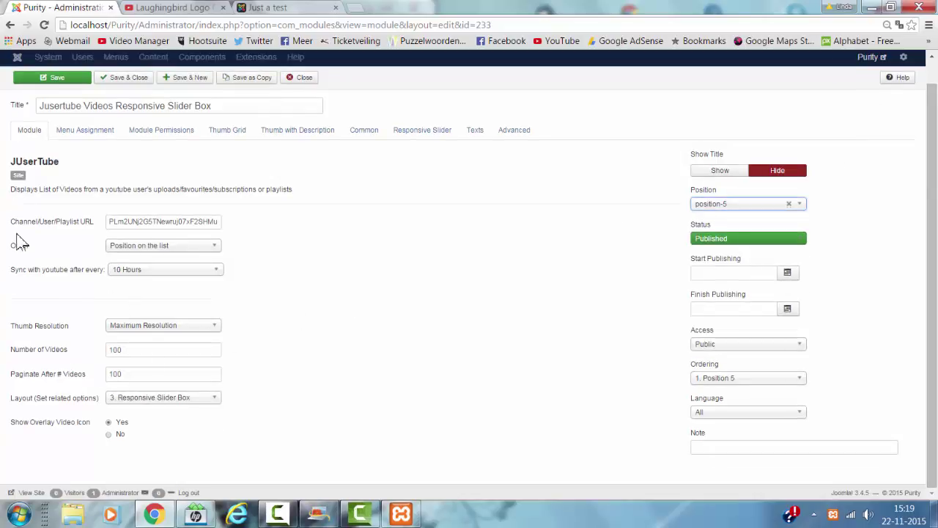
{"action": "mouse_move", "coordinate": [26, 228]}
{"action": "left_click", "coordinate": [154, 246]}
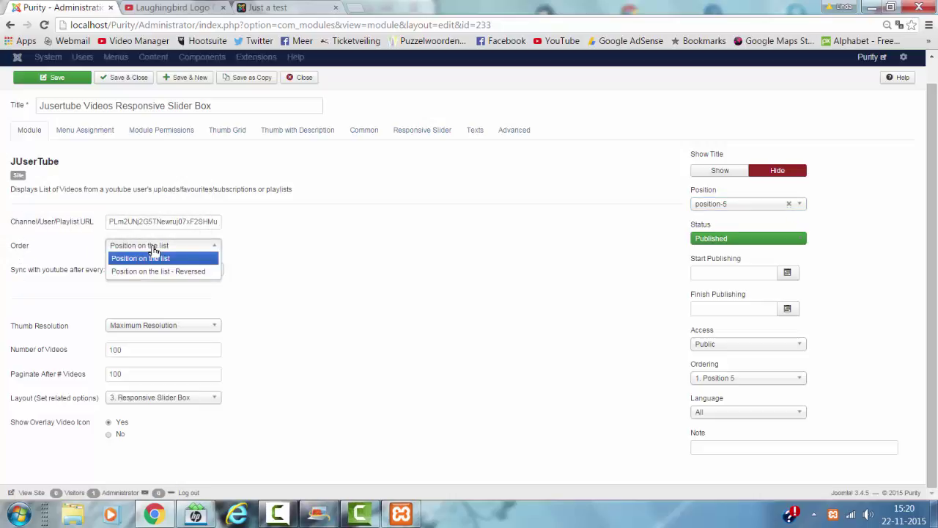
{"action": "left_click", "coordinate": [512, 236]}
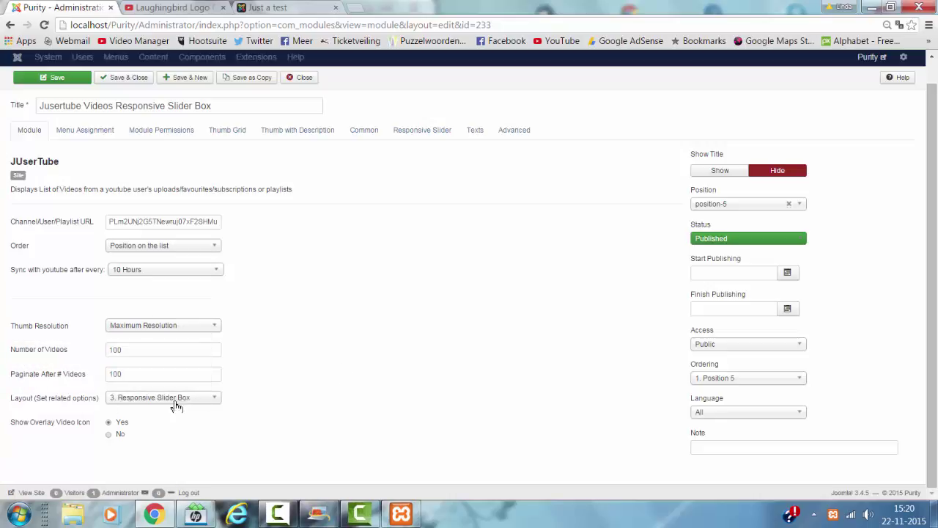
Look at the slider box on the Just a test page and return to the module's settings
{"action": "left_click", "coordinate": [293, 8]}
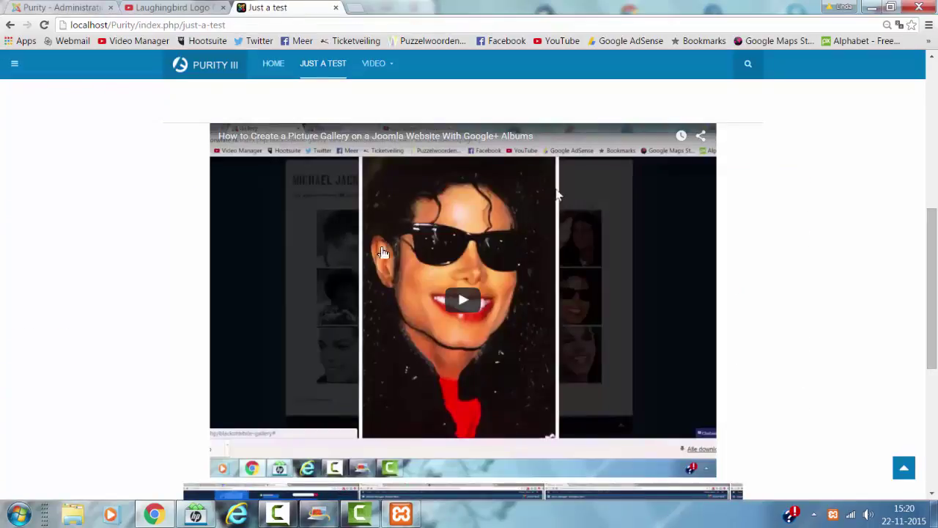
{"action": "left_click", "coordinate": [178, 8]}
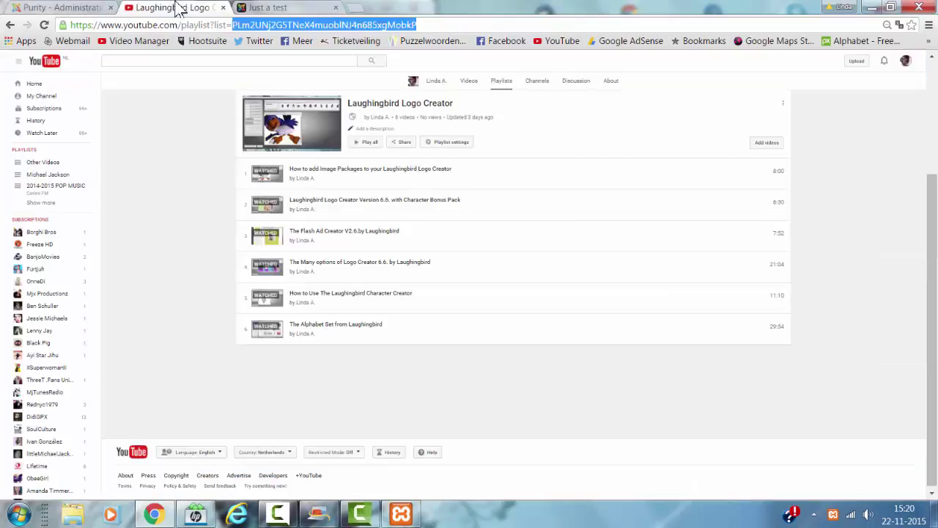
{"action": "right_click", "coordinate": [9, 6]}
{"action": "left_click", "coordinate": [70, 8]}
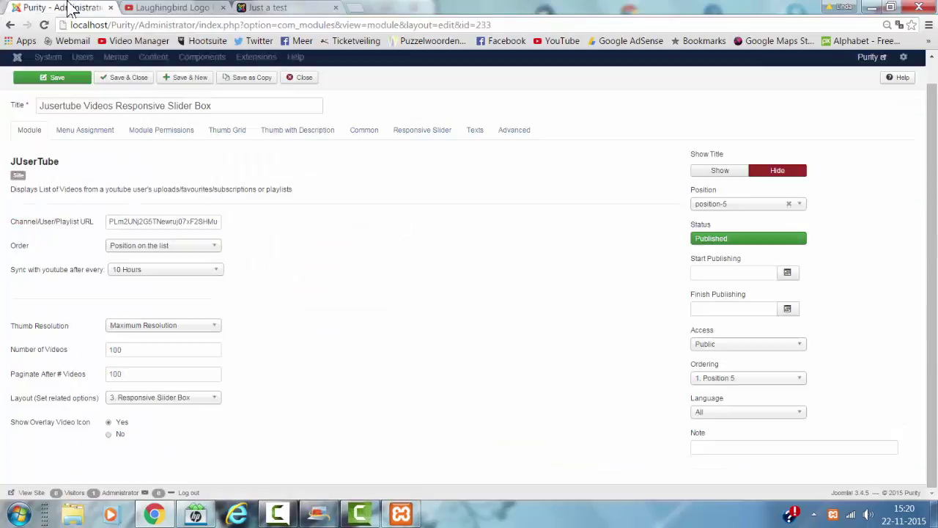
Save and close the slider box module, and view the Jusertube Videos Responsive Slider module's menu assignment
{"action": "scroll", "coordinate": [125, 192], "scroll_direction": "up", "scroll_amount": 1}
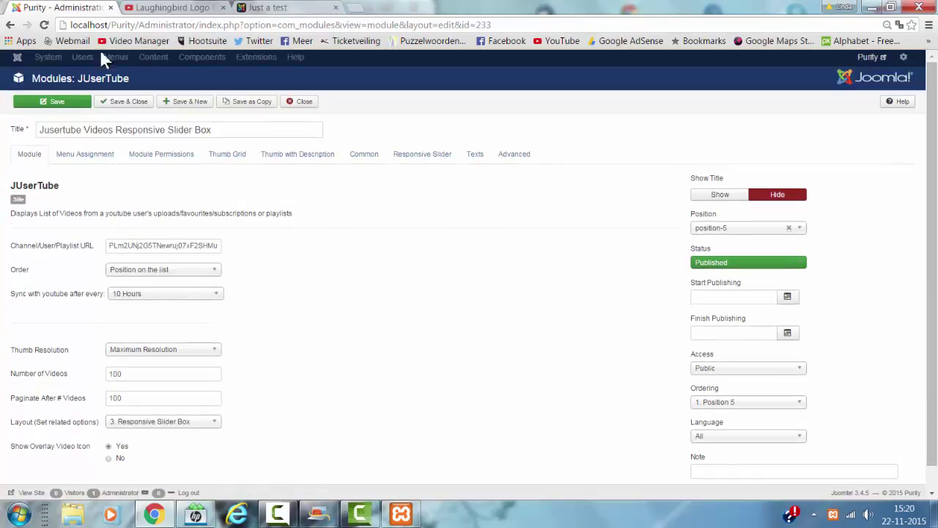
{"action": "left_click", "coordinate": [130, 102]}
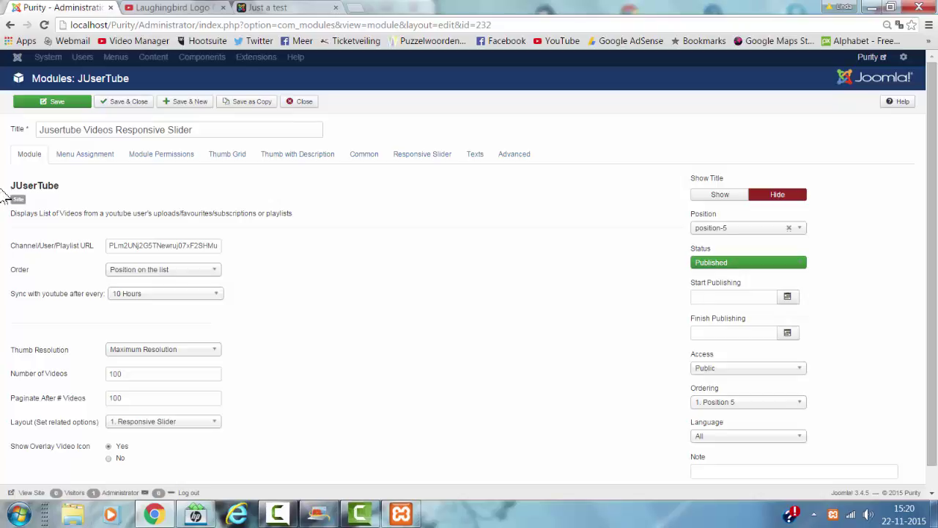
{"action": "left_click", "coordinate": [76, 157]}
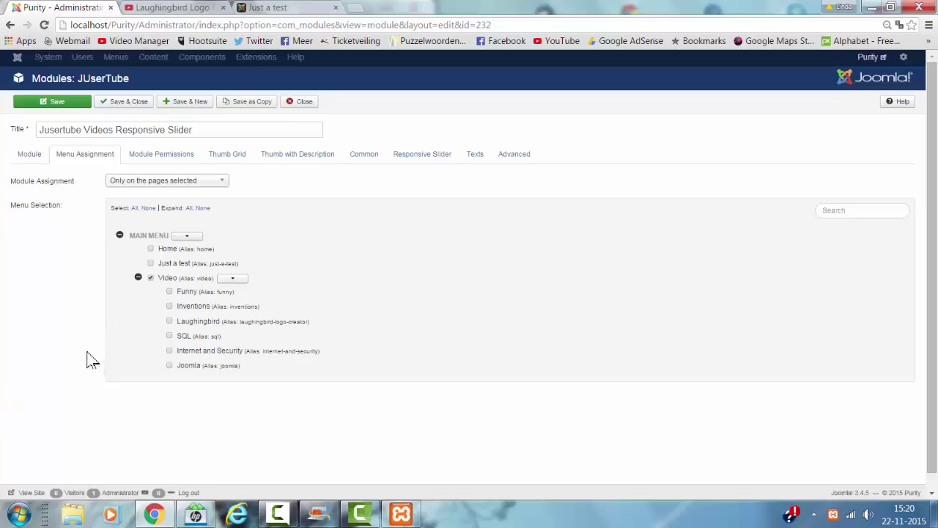
Open the Video page on the site and advance through the thumbnails of the slider below the video grid
{"action": "left_click", "coordinate": [297, 7]}
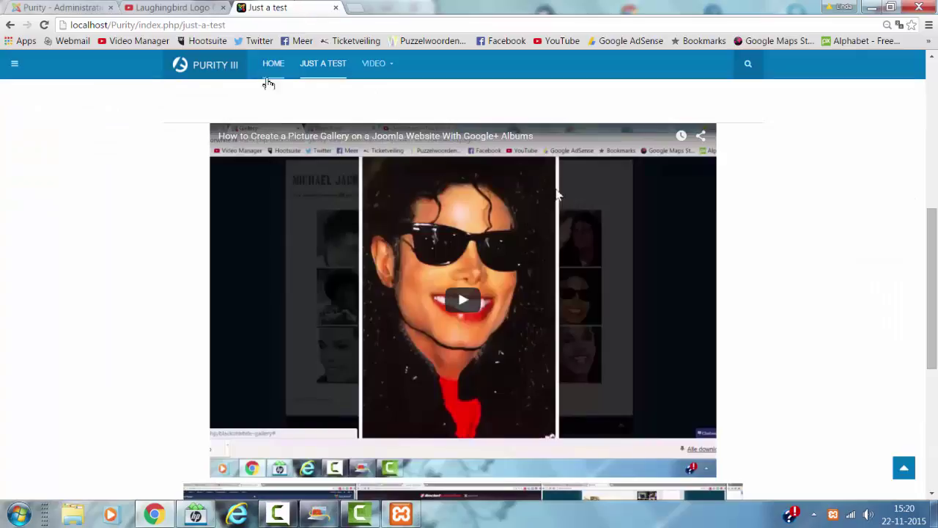
{"action": "left_click", "coordinate": [374, 68]}
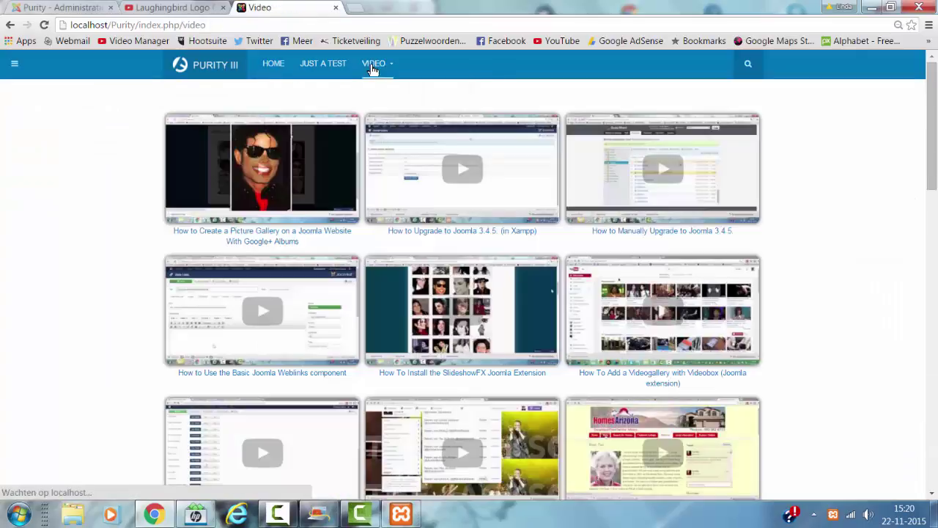
{"action": "scroll", "coordinate": [861, 227], "scroll_direction": "down", "scroll_amount": 15}
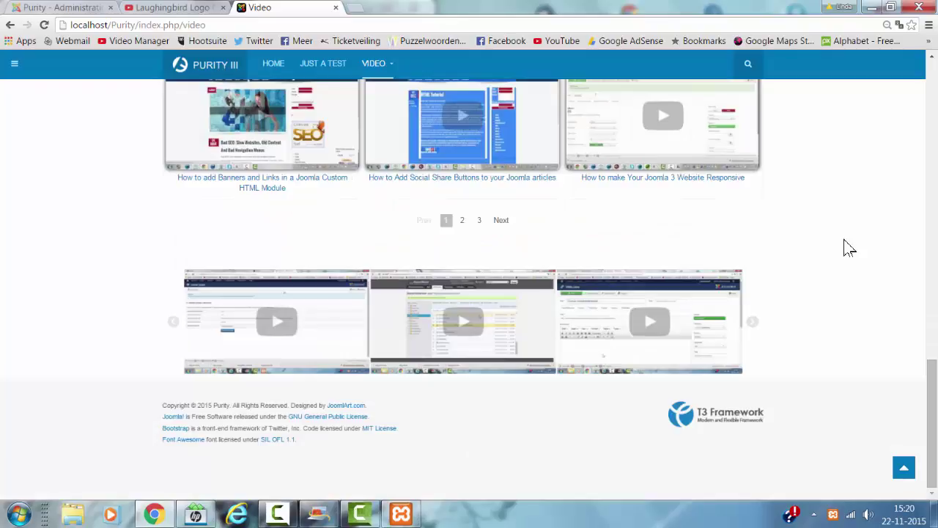
{"action": "left_click", "coordinate": [754, 325]}
{"action": "left_click", "coordinate": [755, 325]}
{"action": "left_click", "coordinate": [754, 325]}
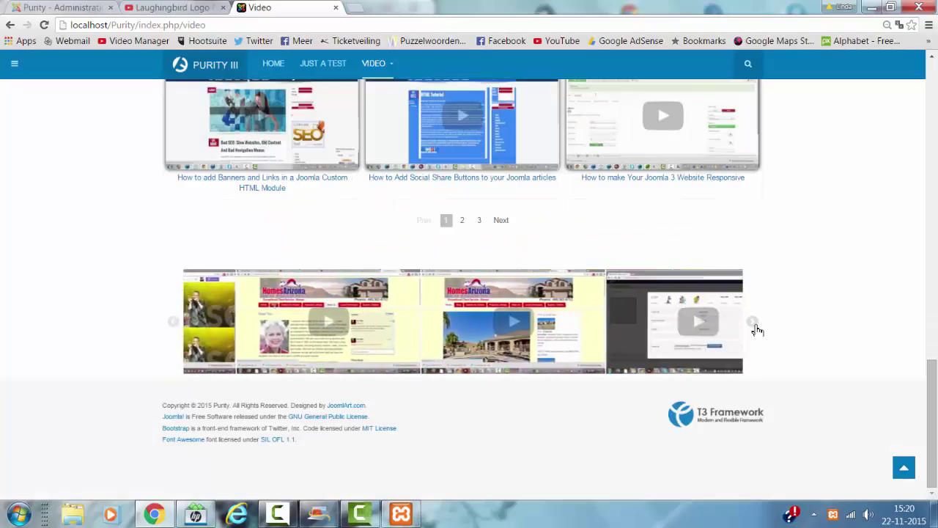
{"action": "left_click", "coordinate": [755, 325]}
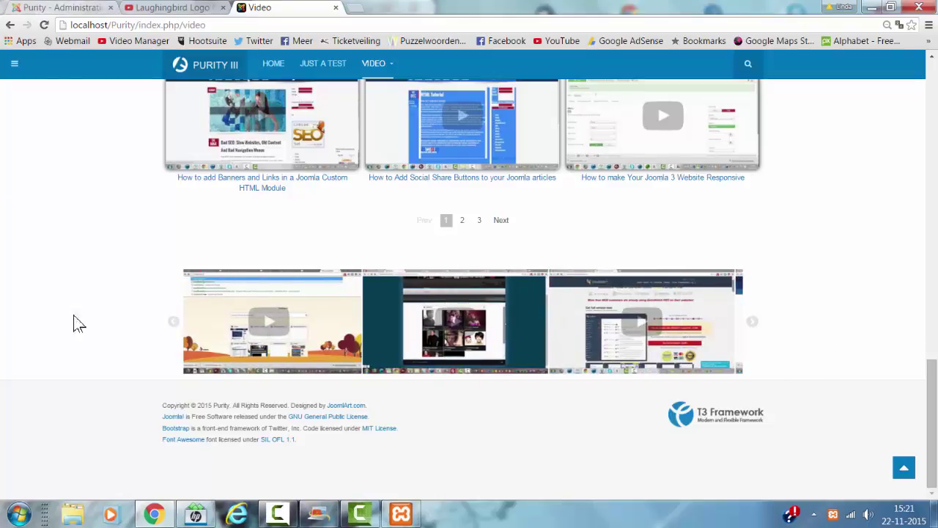
Return to the Jusertube Videos Responsive Slider module and review its main settings and video order options
{"action": "left_click", "coordinate": [83, 7]}
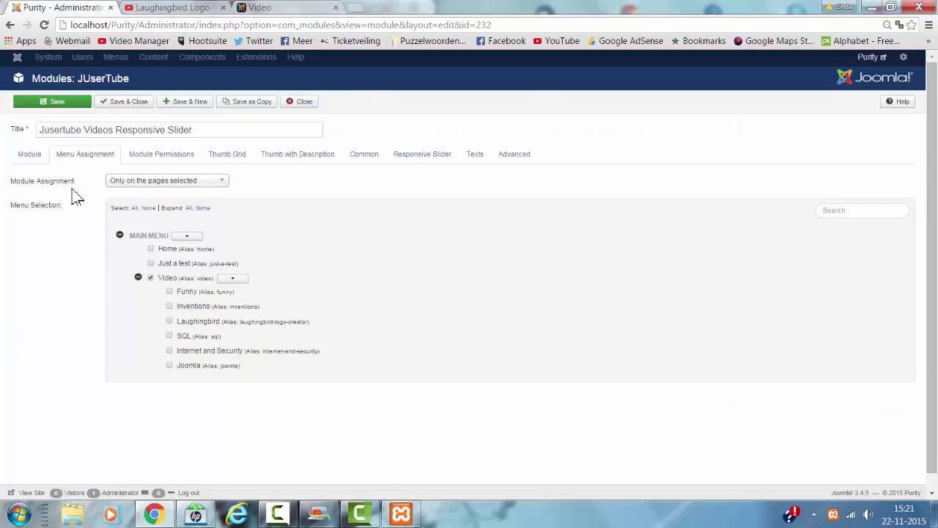
{"action": "left_click", "coordinate": [37, 159]}
{"action": "scroll", "coordinate": [231, 234], "scroll_direction": "down", "scroll_amount": 1}
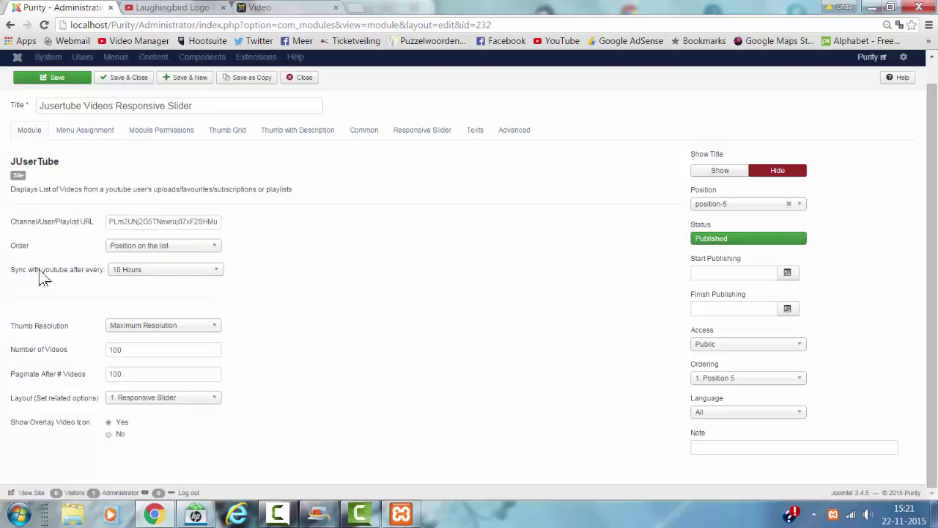
{"action": "left_click", "coordinate": [145, 248]}
{"action": "left_click", "coordinate": [145, 250]}
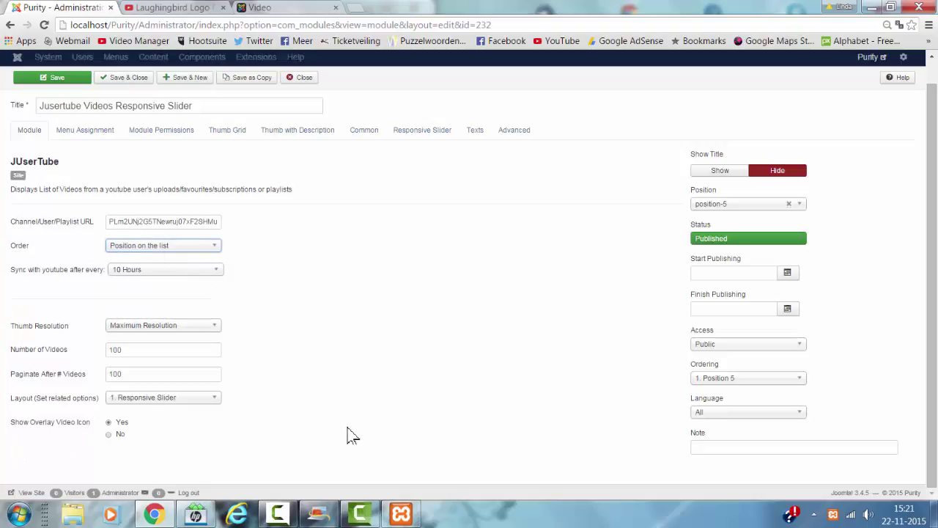
Review the slider module's menu assignment and its thumb grid, description and common thumbnail options, including the shadow choices
{"action": "left_click", "coordinate": [94, 129]}
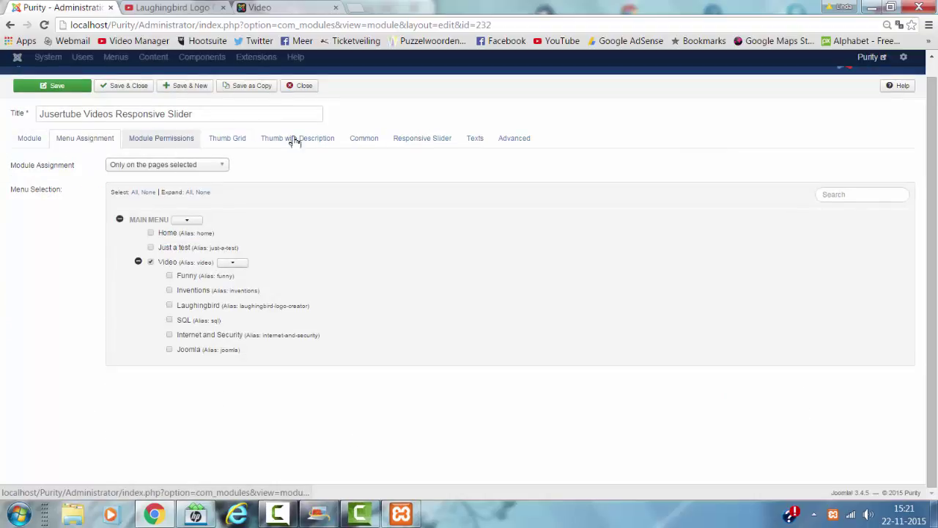
{"action": "left_click", "coordinate": [227, 138]}
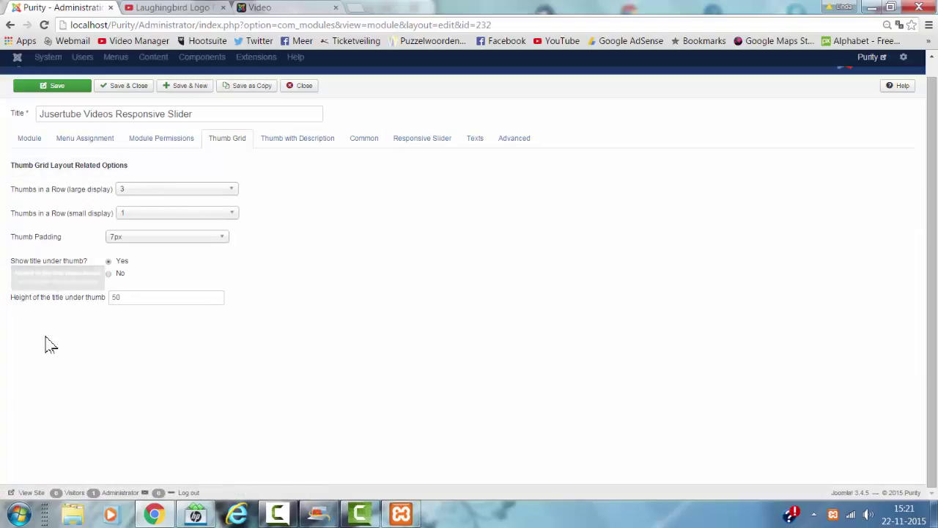
{"action": "left_click", "coordinate": [312, 147]}
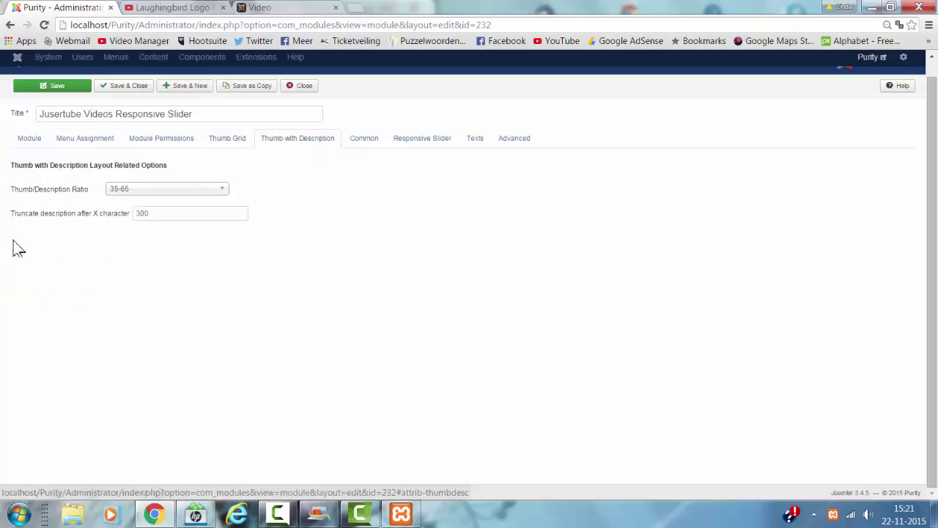
{"action": "left_click", "coordinate": [364, 147]}
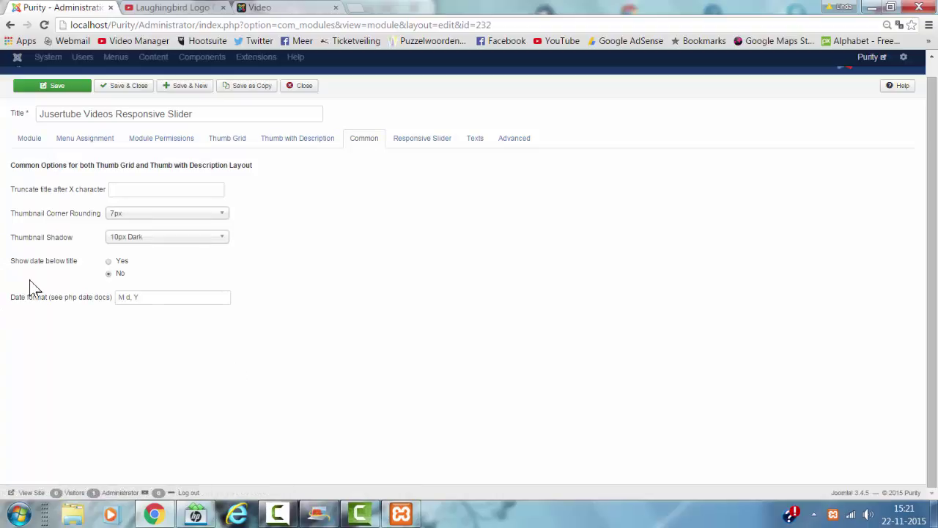
{"action": "left_click", "coordinate": [152, 237]}
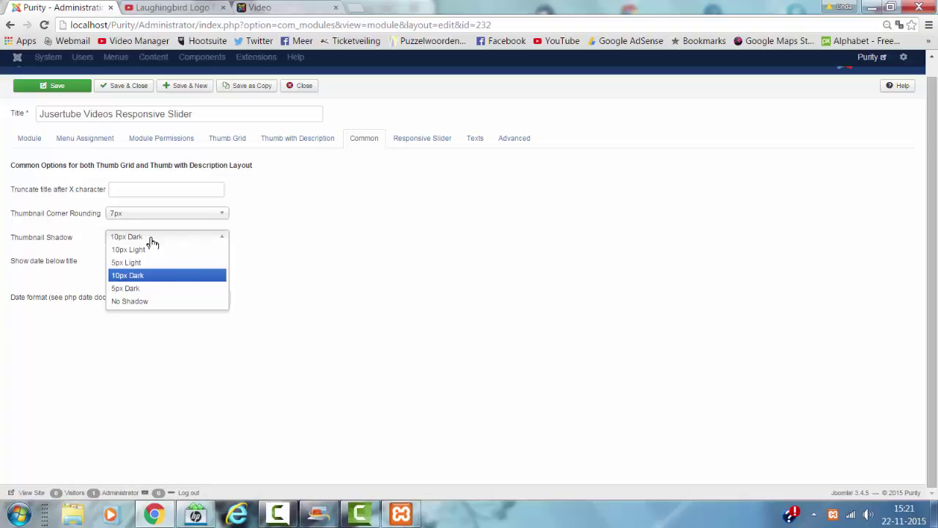
{"action": "left_click", "coordinate": [151, 238]}
Examine the responsive slider options, including the auto scroll interval, and watch the slider scroll on the Video page
{"action": "left_click", "coordinate": [418, 139]}
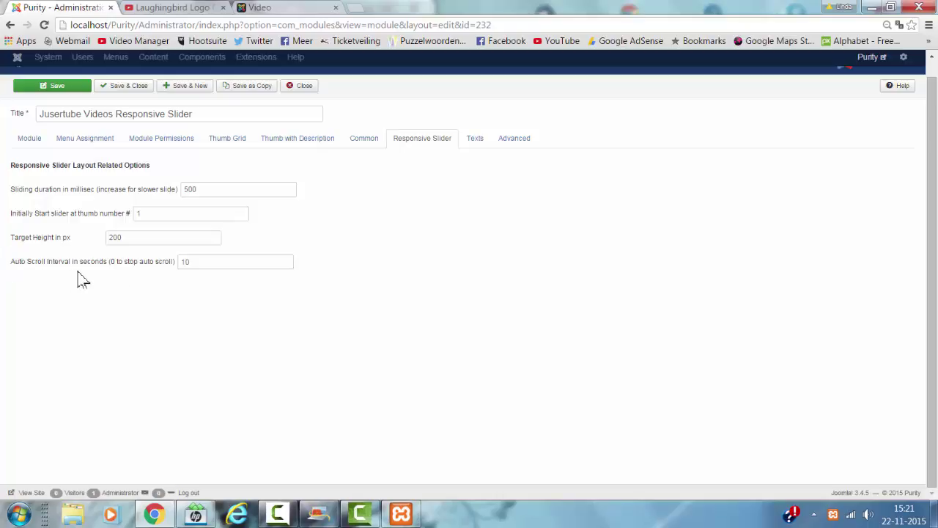
{"action": "left_click_drag", "start_coordinate": [187, 263], "coordinate": [132, 274]}
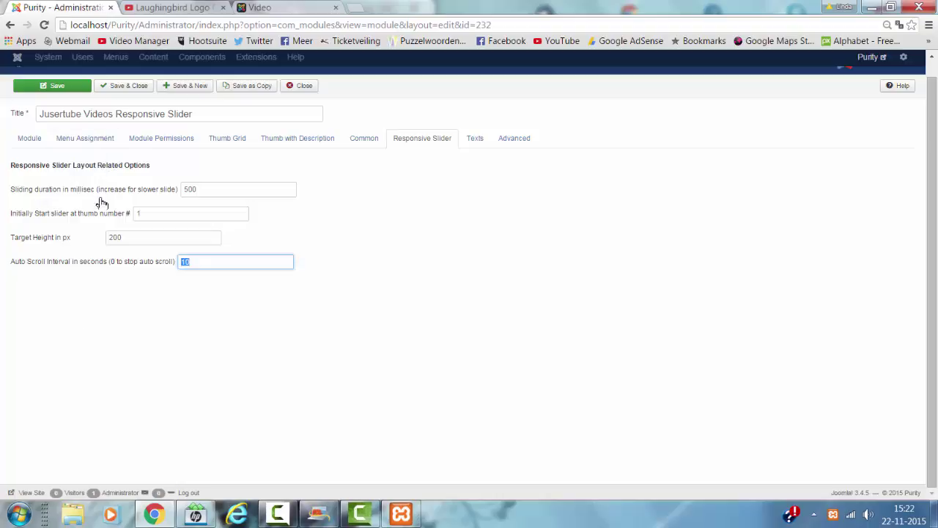
{"action": "left_click", "coordinate": [176, 291]}
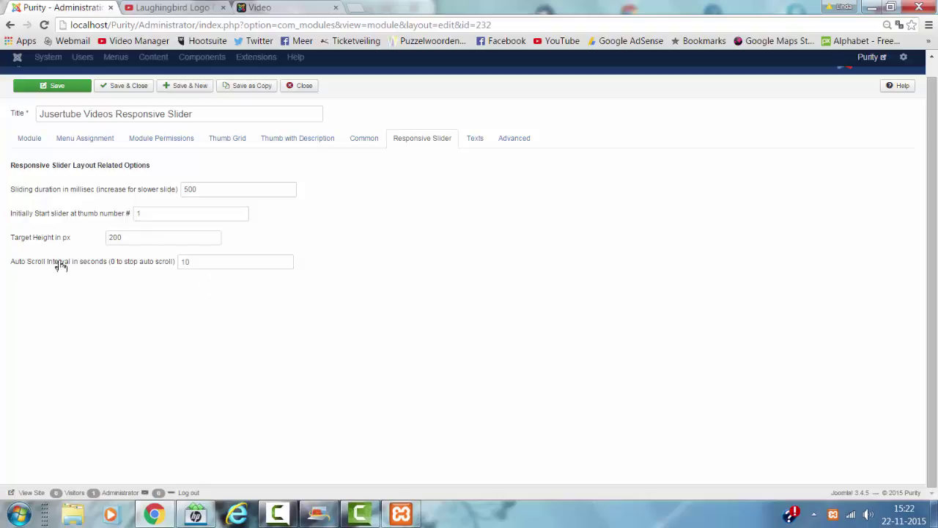
{"action": "left_click", "coordinate": [310, 9]}
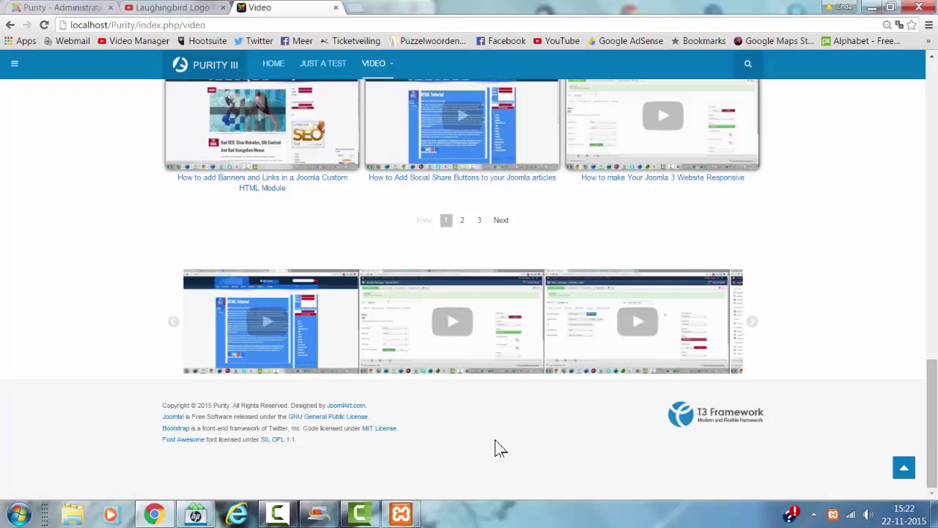
Save and close the Jusertube Videos Responsive Slider module and open the JUserTube Frontpage module
{"action": "left_click", "coordinate": [77, 9]}
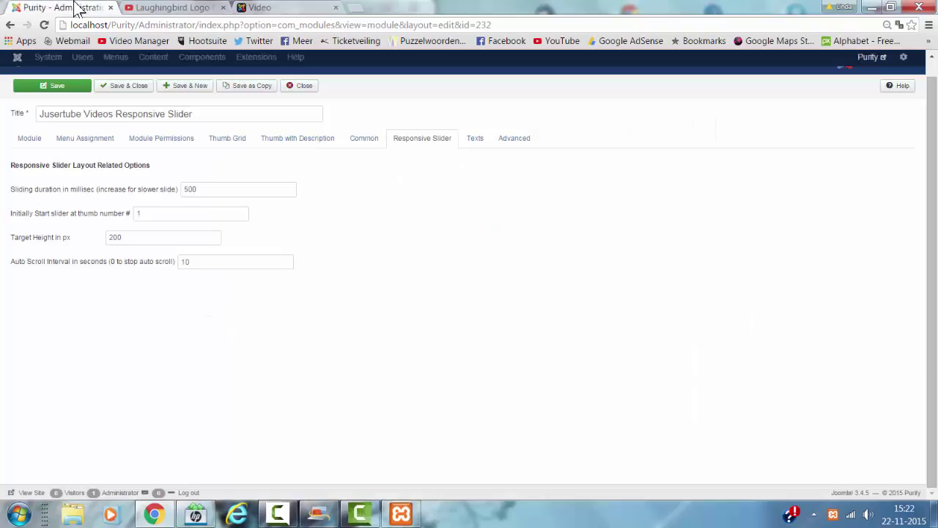
{"action": "left_click", "coordinate": [132, 88]}
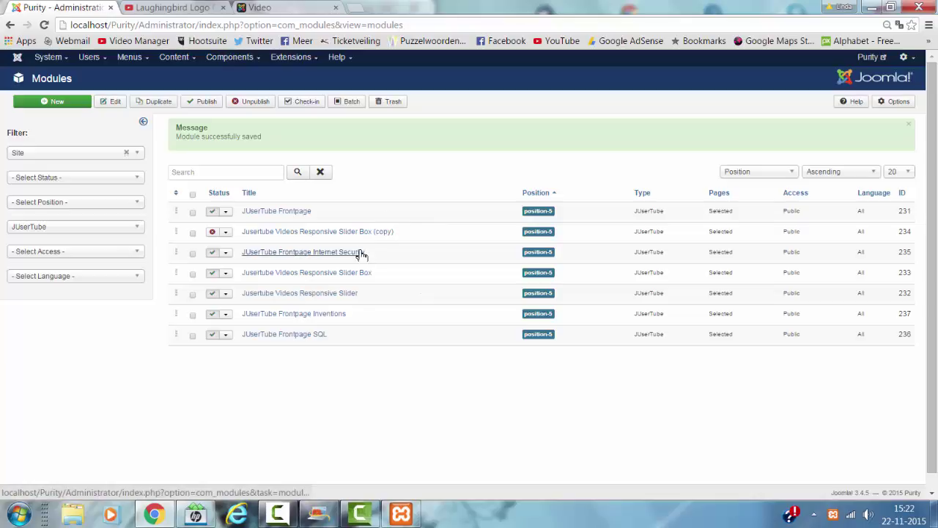
{"action": "left_click", "coordinate": [269, 213]}
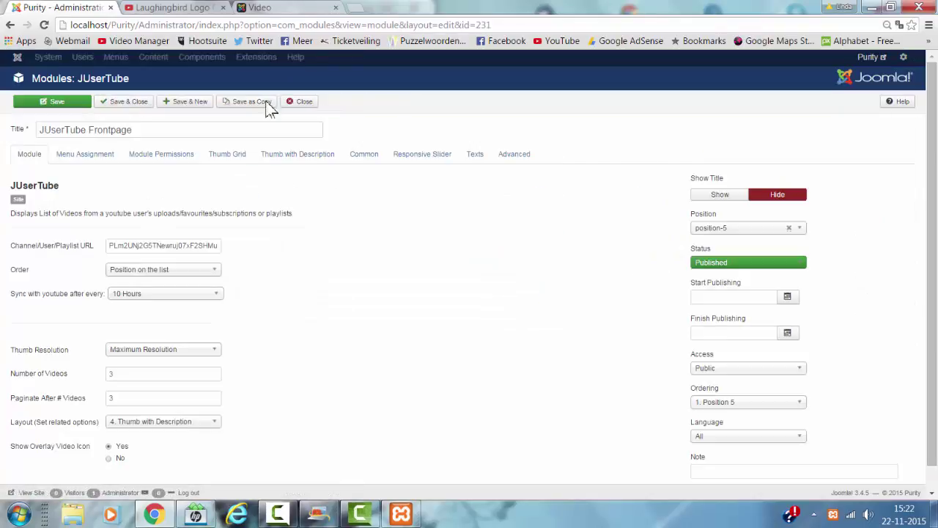
Open the site's home page and examine the video thumbnails with descriptions listed on it
{"action": "left_click", "coordinate": [286, 8]}
{"action": "scroll", "coordinate": [153, 110], "scroll_direction": "up", "scroll_amount": 3}
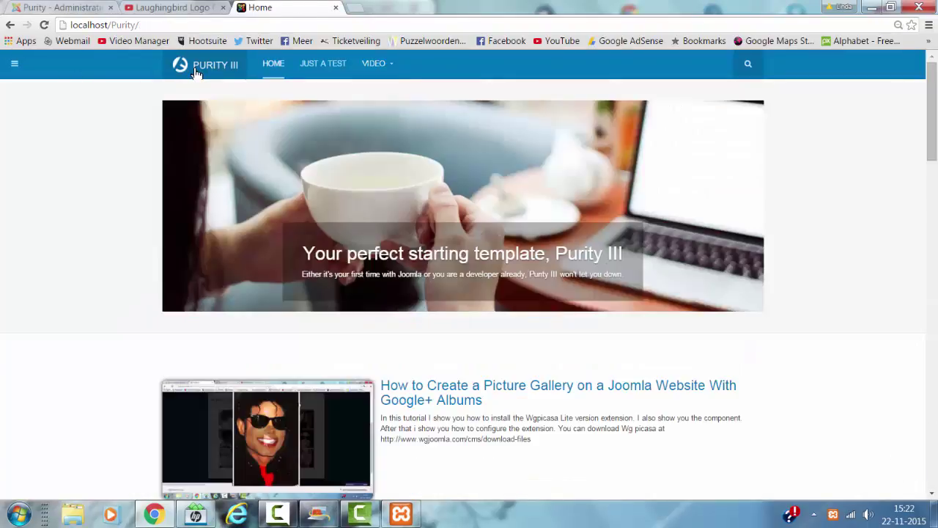
{"action": "scroll", "coordinate": [149, 151], "scroll_direction": "down", "scroll_amount": 5}
{"action": "scroll", "coordinate": [138, 187], "scroll_direction": "down", "scroll_amount": 2}
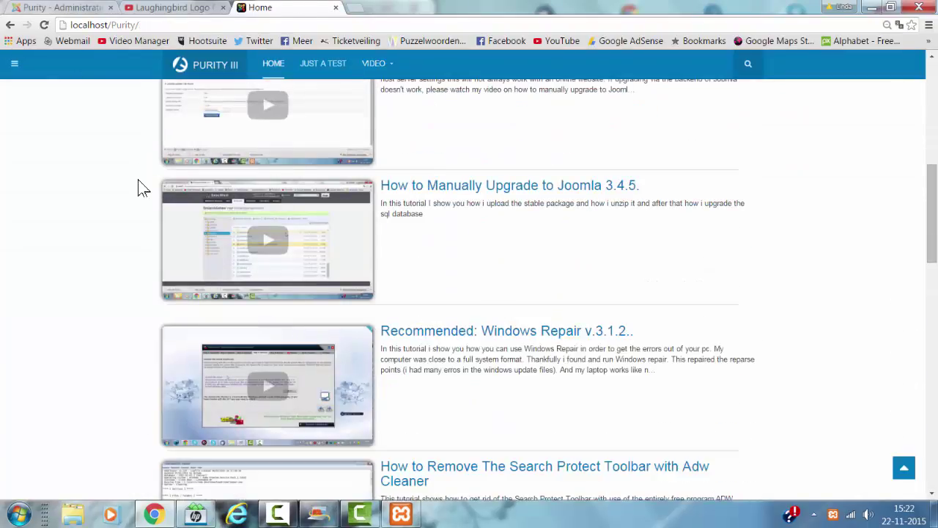
{"action": "scroll", "coordinate": [132, 184], "scroll_direction": "up", "scroll_amount": 3}
{"action": "scroll", "coordinate": [135, 183], "scroll_direction": "down", "scroll_amount": 1}
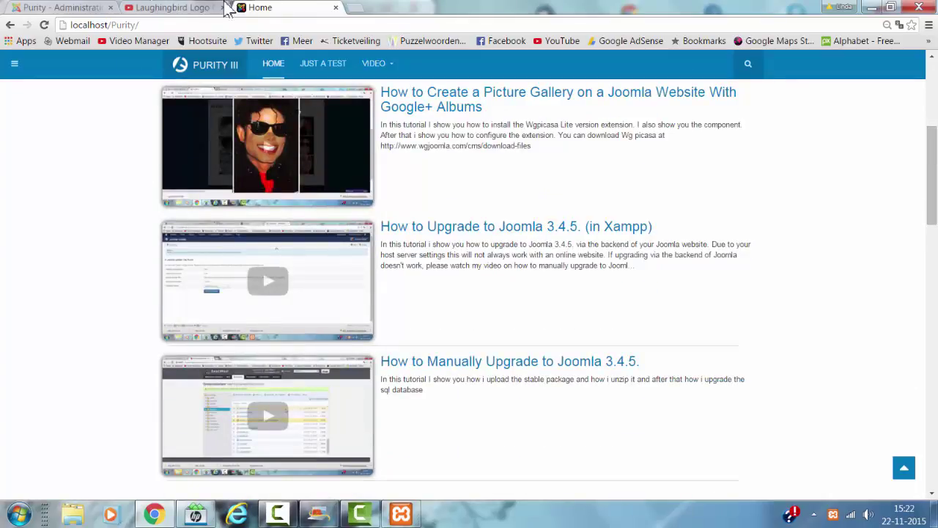
Review the JUserTube Frontpage module's main settings, including playlist URL, number of videos, pagination, layout and overlay icon
{"action": "left_click", "coordinate": [64, 8]}
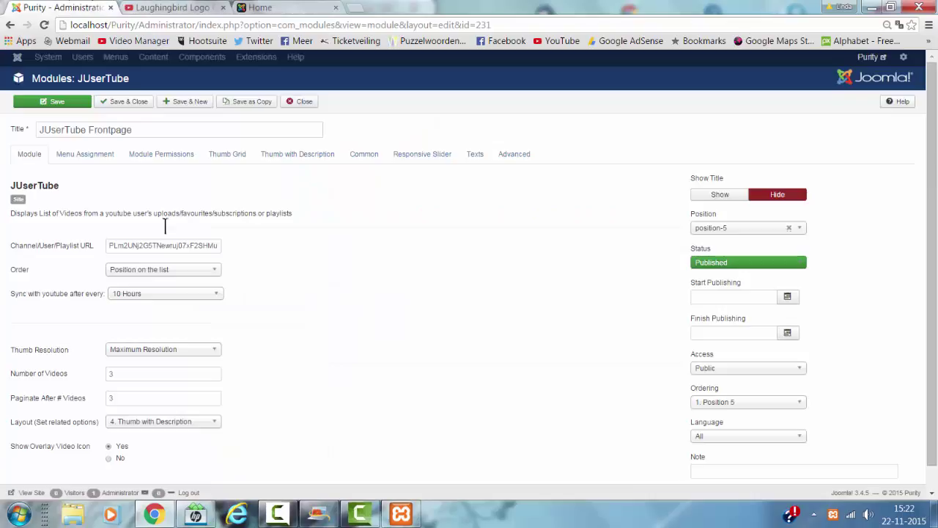
{"action": "scroll", "coordinate": [206, 251], "scroll_direction": "down", "scroll_amount": 1}
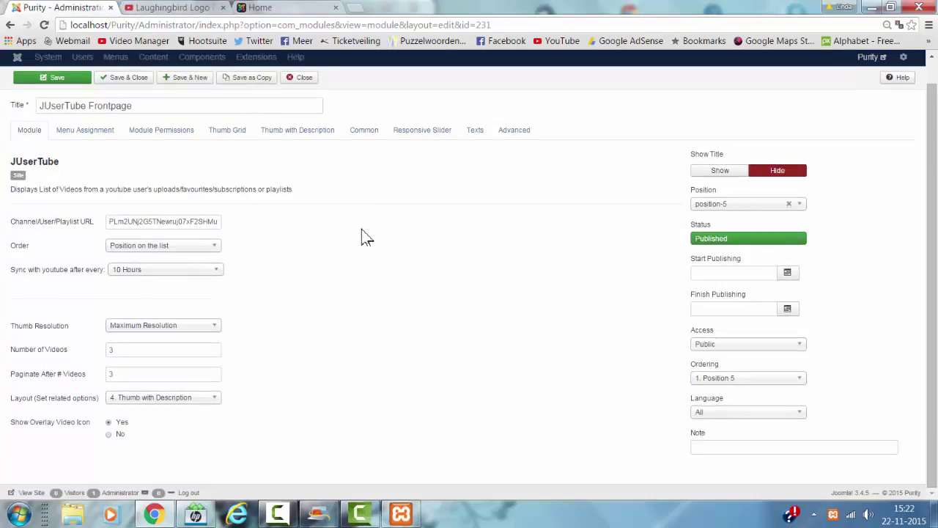
{"action": "mouse_move", "coordinate": [50, 406]}
Return to the site's home page and look at the playlist entries in its Video menu
{"action": "left_click", "coordinate": [283, 8]}
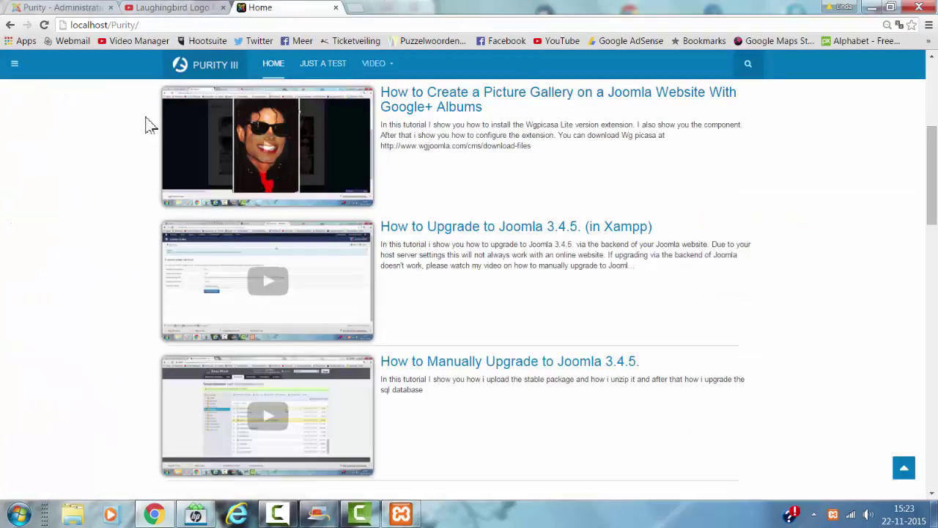
{"action": "mouse_move", "coordinate": [378, 70]}
{"action": "scroll", "coordinate": [614, 248], "scroll_direction": "up", "scroll_amount": 3}
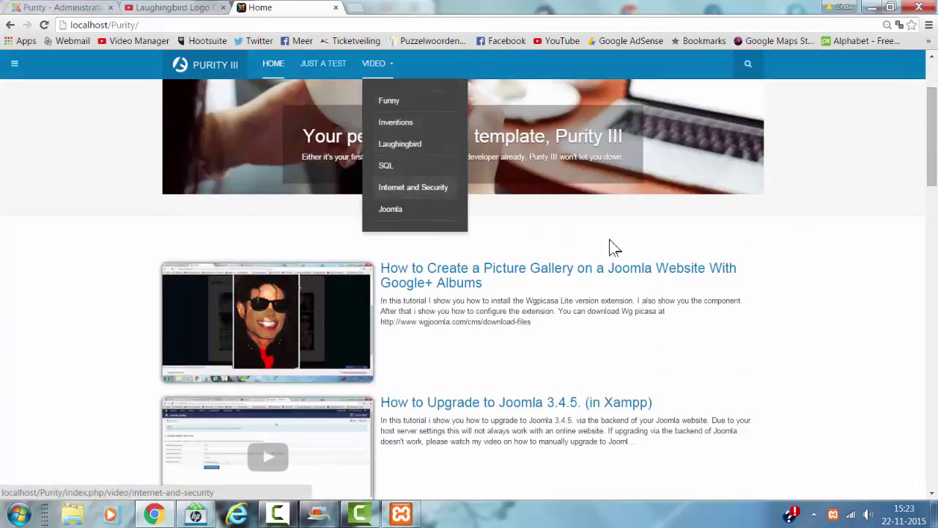
Examine the video thumbnails and descriptions below the home page banner, and go back to the JUserTube Frontpage module settings
{"action": "scroll", "coordinate": [843, 258], "scroll_direction": "down", "scroll_amount": 3}
{"action": "scroll", "coordinate": [829, 261], "scroll_direction": "up", "scroll_amount": 5}
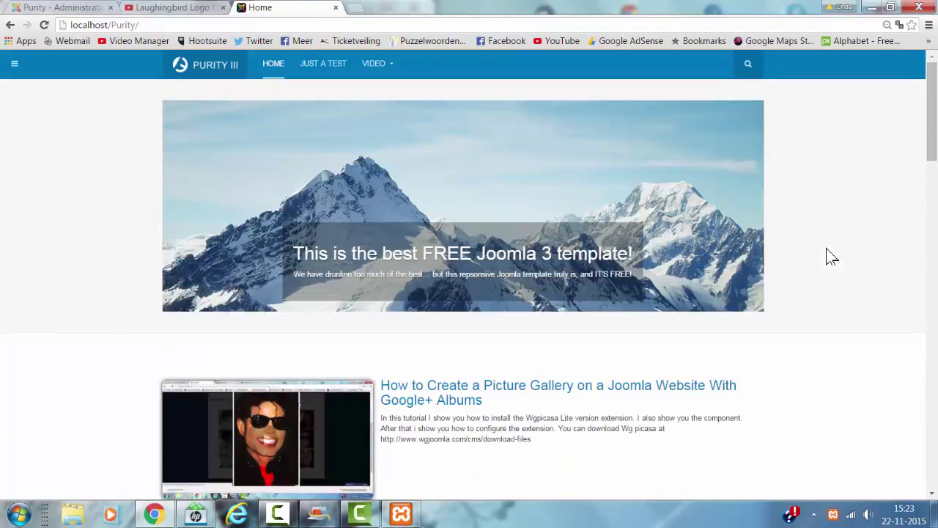
{"action": "scroll", "coordinate": [831, 253], "scroll_direction": "down", "scroll_amount": 2}
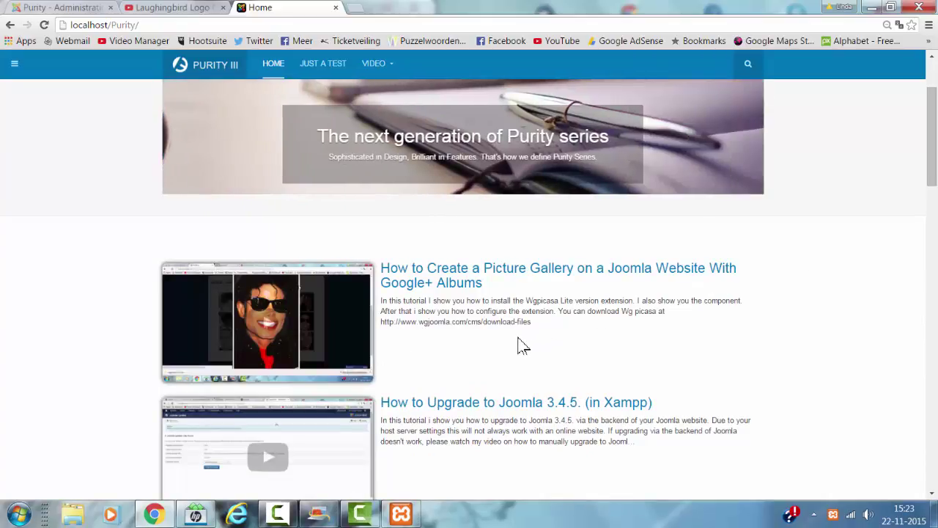
{"action": "scroll", "coordinate": [614, 313], "scroll_direction": "down", "scroll_amount": 4}
{"action": "scroll", "coordinate": [616, 313], "scroll_direction": "up", "scroll_amount": 5}
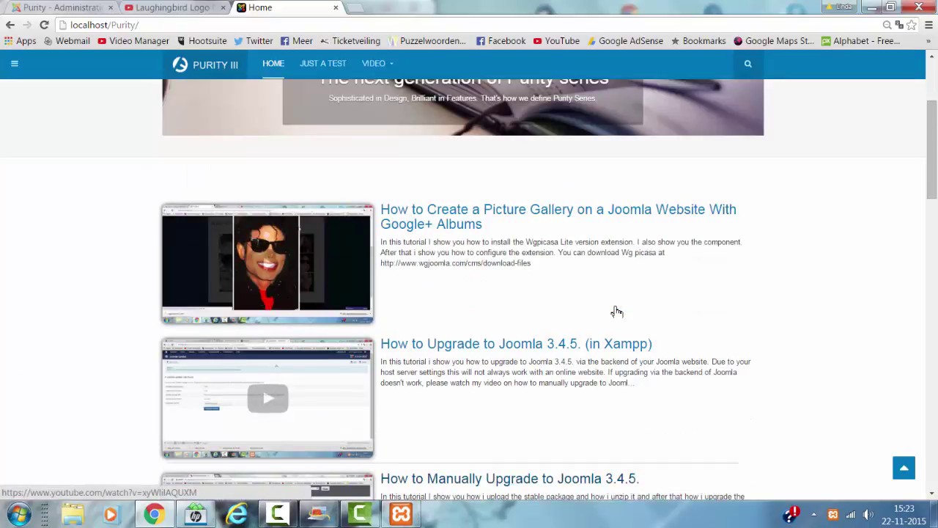
{"action": "scroll", "coordinate": [612, 312], "scroll_direction": "down", "scroll_amount": 3}
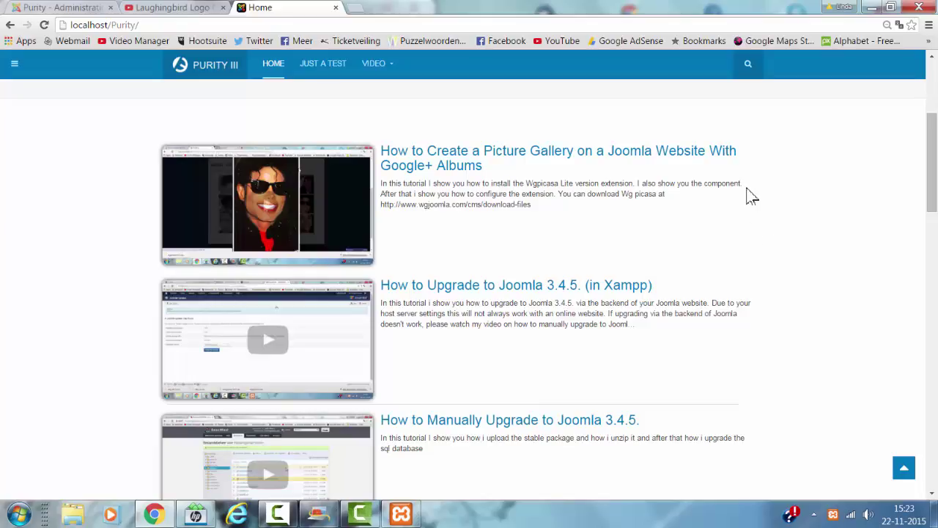
{"action": "scroll", "coordinate": [749, 194], "scroll_direction": "down", "scroll_amount": 5}
{"action": "scroll", "coordinate": [760, 198], "scroll_direction": "up", "scroll_amount": 8}
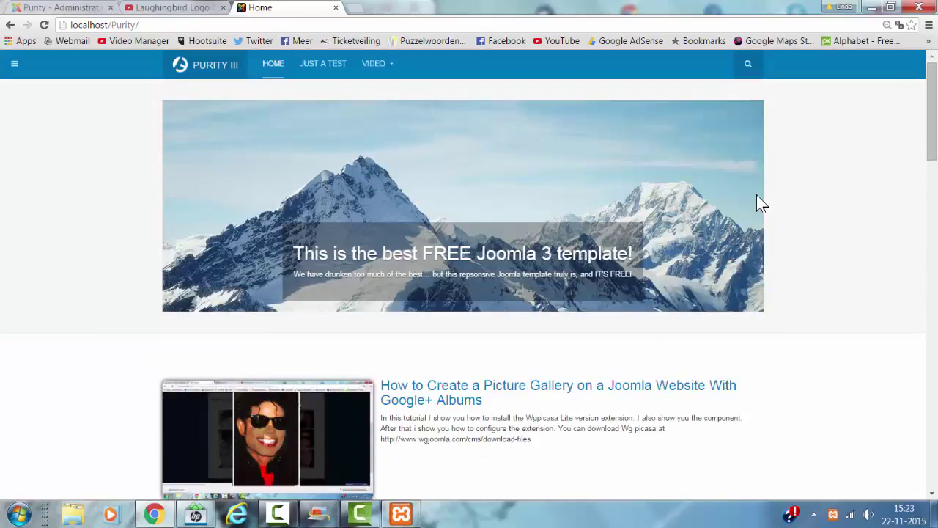
{"action": "scroll", "coordinate": [758, 203], "scroll_direction": "down", "scroll_amount": 3}
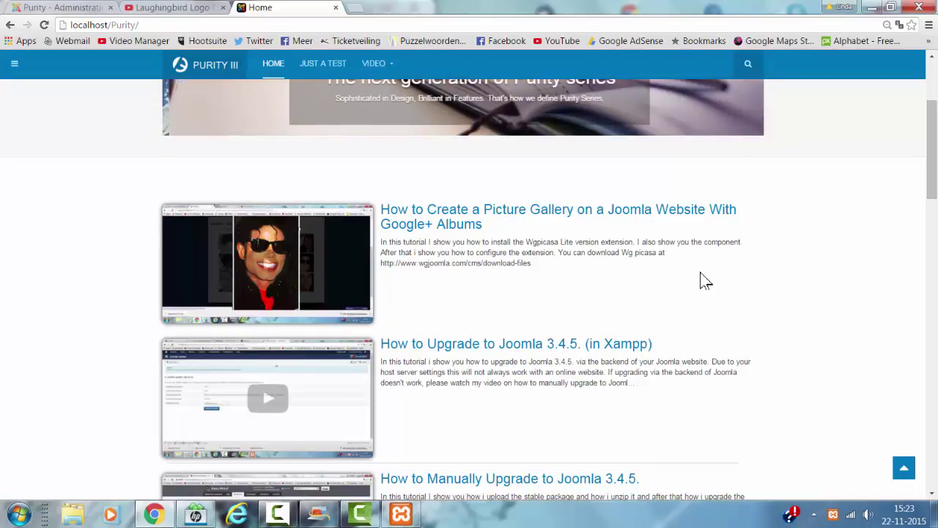
{"action": "scroll", "coordinate": [4, 194], "scroll_direction": "down", "scroll_amount": 1}
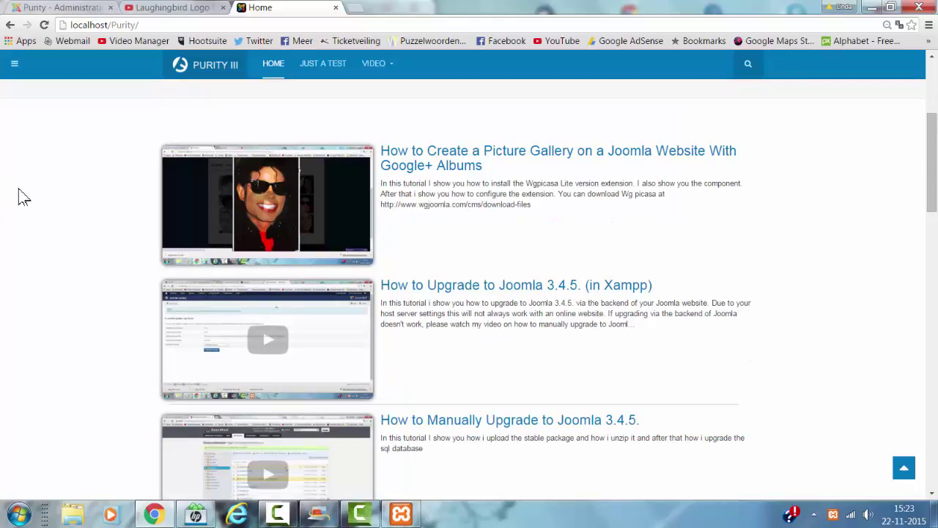
{"action": "scroll", "coordinate": [20, 209], "scroll_direction": "down", "scroll_amount": 3}
{"action": "scroll", "coordinate": [19, 215], "scroll_direction": "up", "scroll_amount": 6}
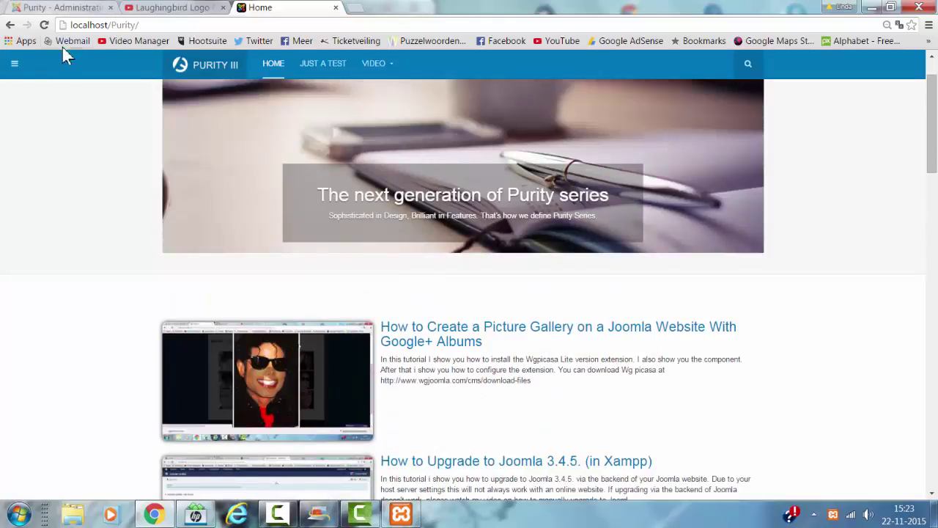
{"action": "left_click", "coordinate": [55, 9]}
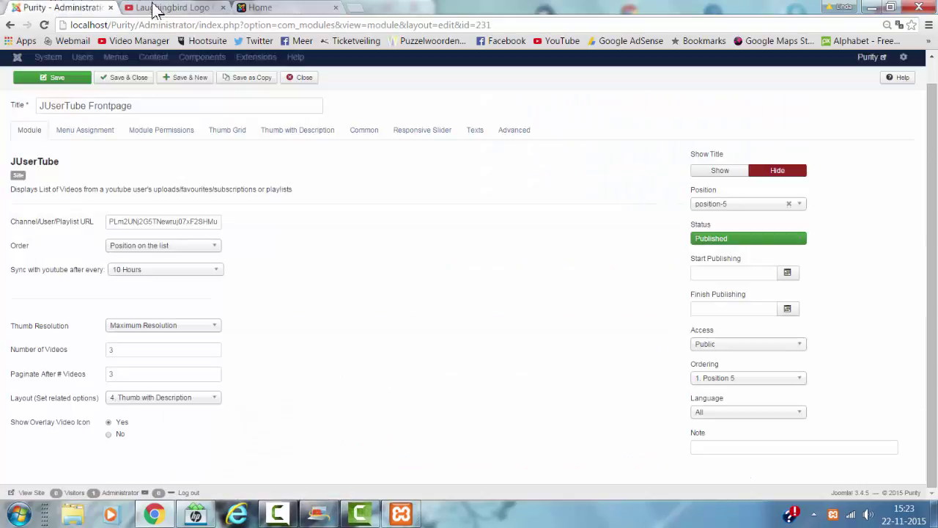